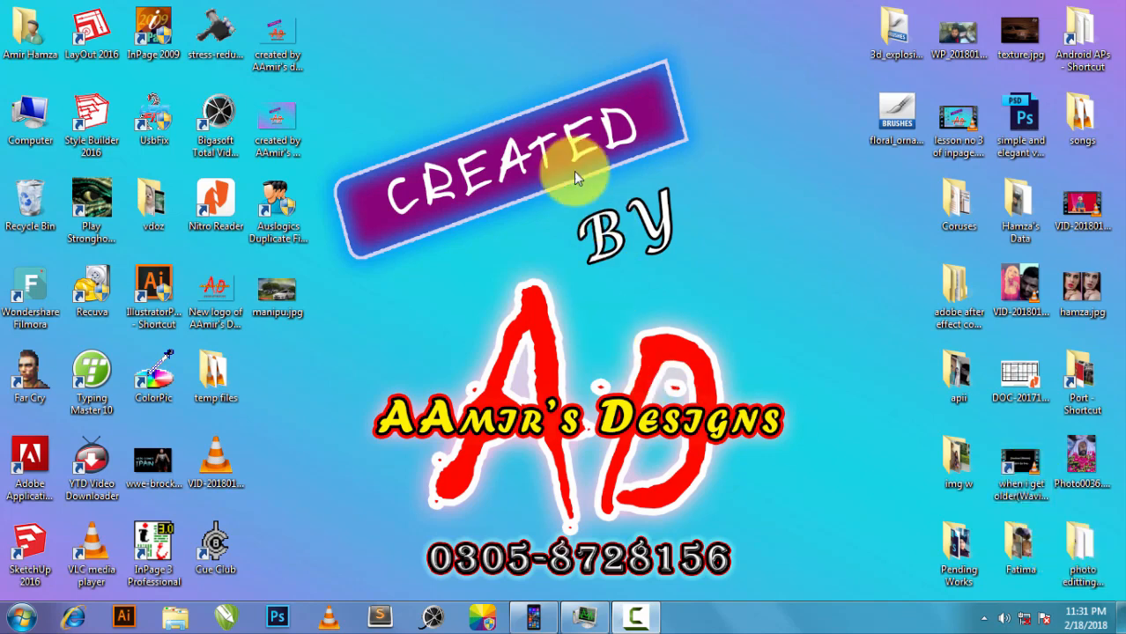
- Launch InPage 2009 and create a new blank document with the default page settings
{"action": "double_click", "coordinate": [170, 17]}
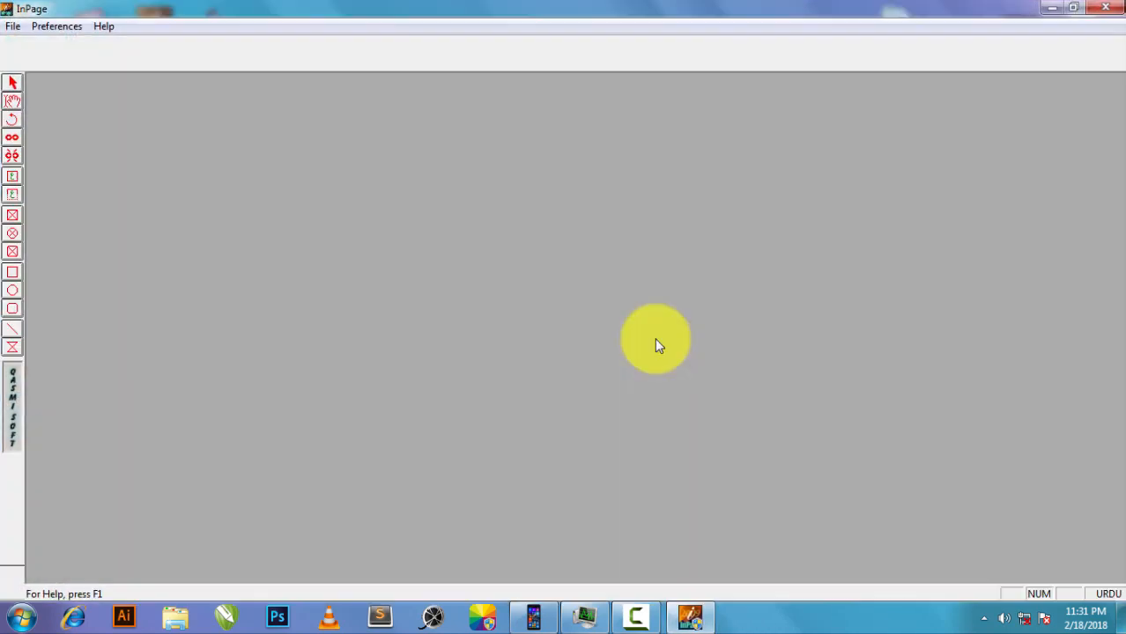
{"action": "key", "text": "ctrl+n"}
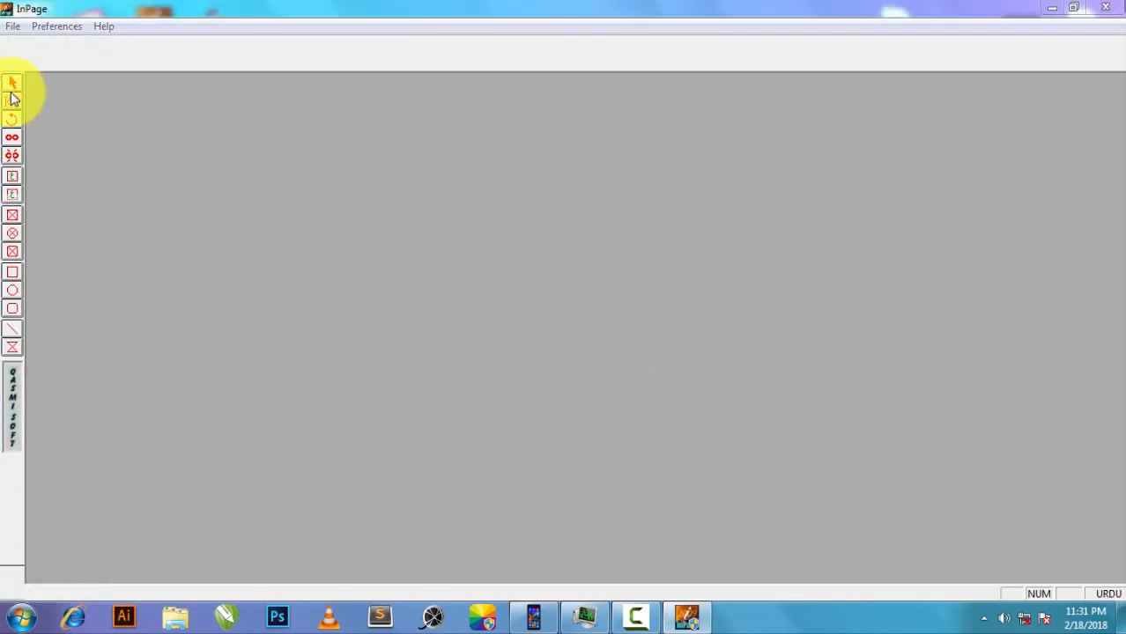
{"action": "key", "text": "Return"}
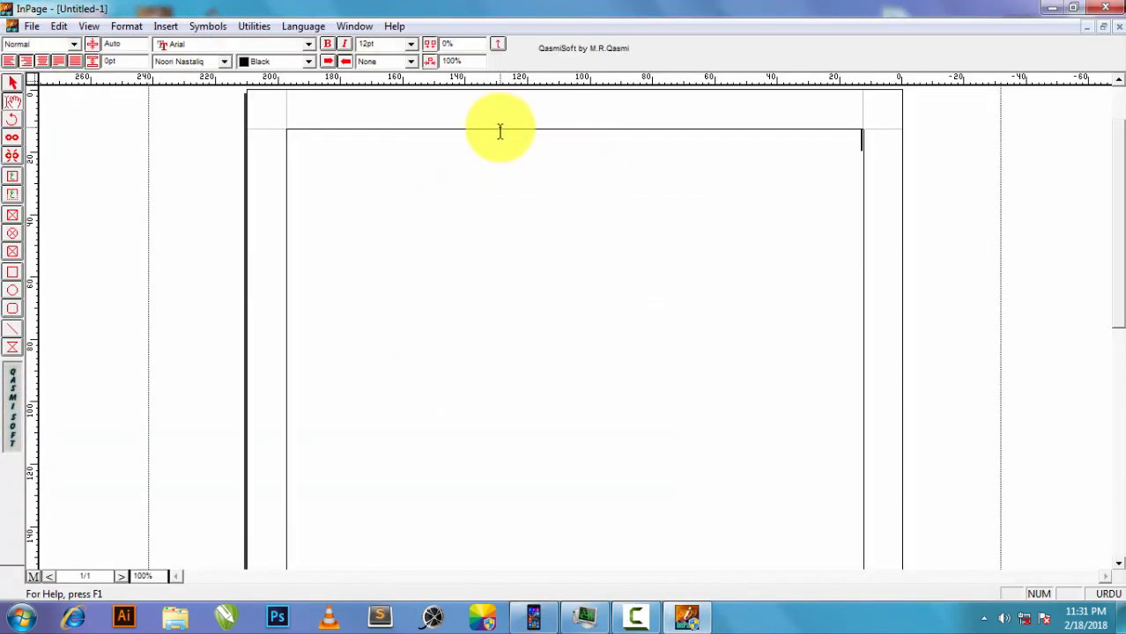
- Draw a rectangle about 88 mm wide and 53 mm tall in the middle of the page
{"action": "left_click", "coordinate": [12, 272]}
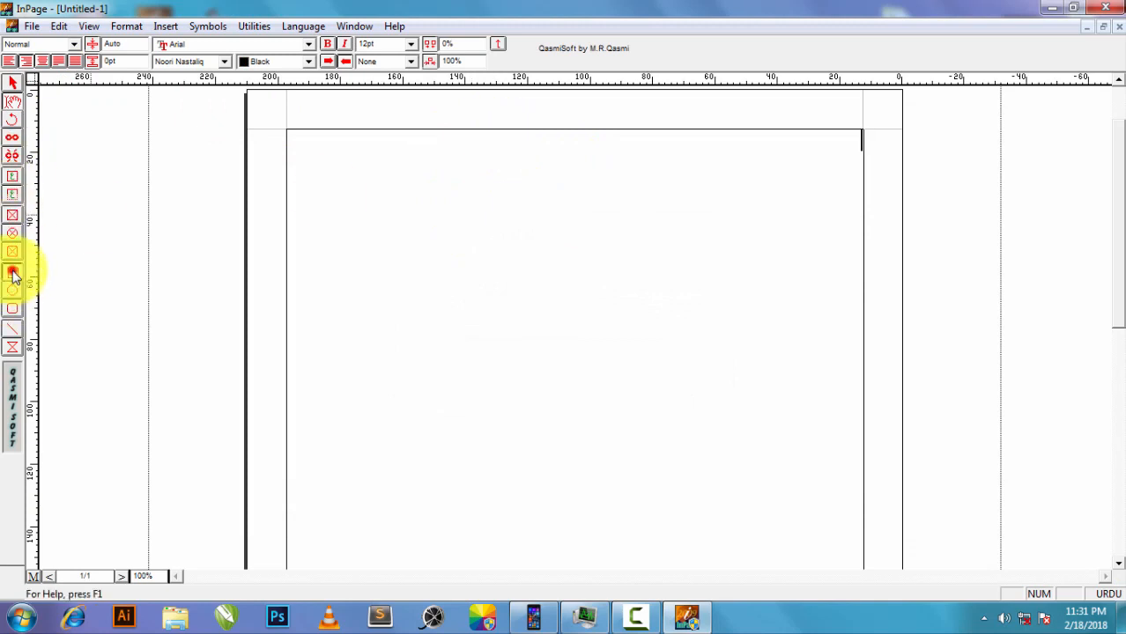
{"action": "left_click_drag", "start_coordinate": [446, 249], "coordinate": [719, 412]}
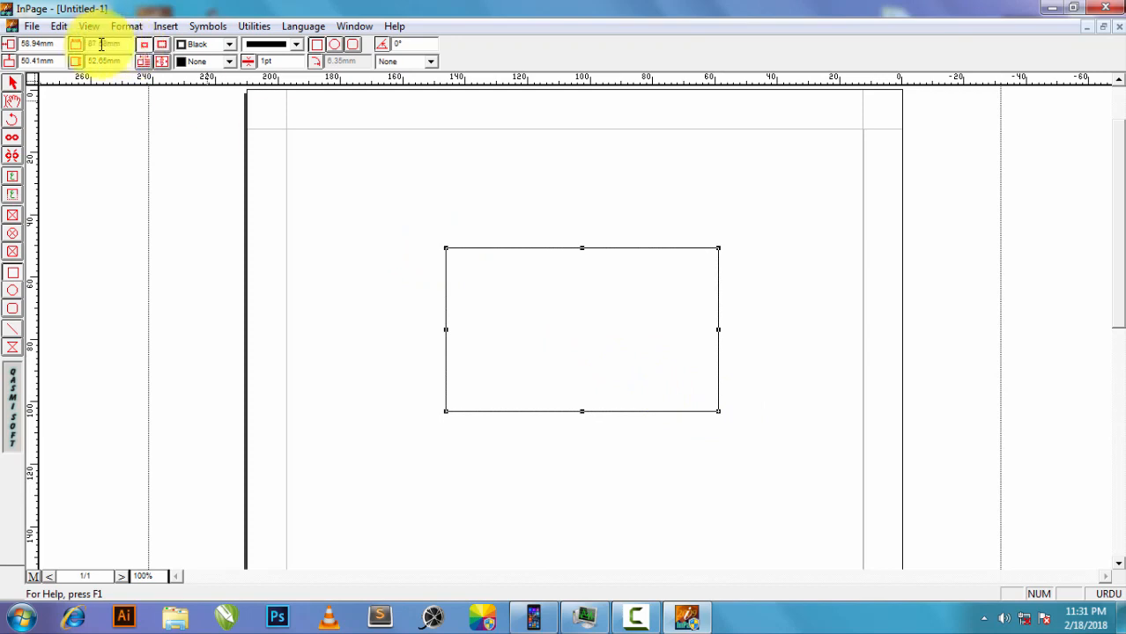
- Set the rectangle's horizontal starting position to 60, 80, 100 and 120 mm in turn
{"action": "left_click", "coordinate": [39, 43]}
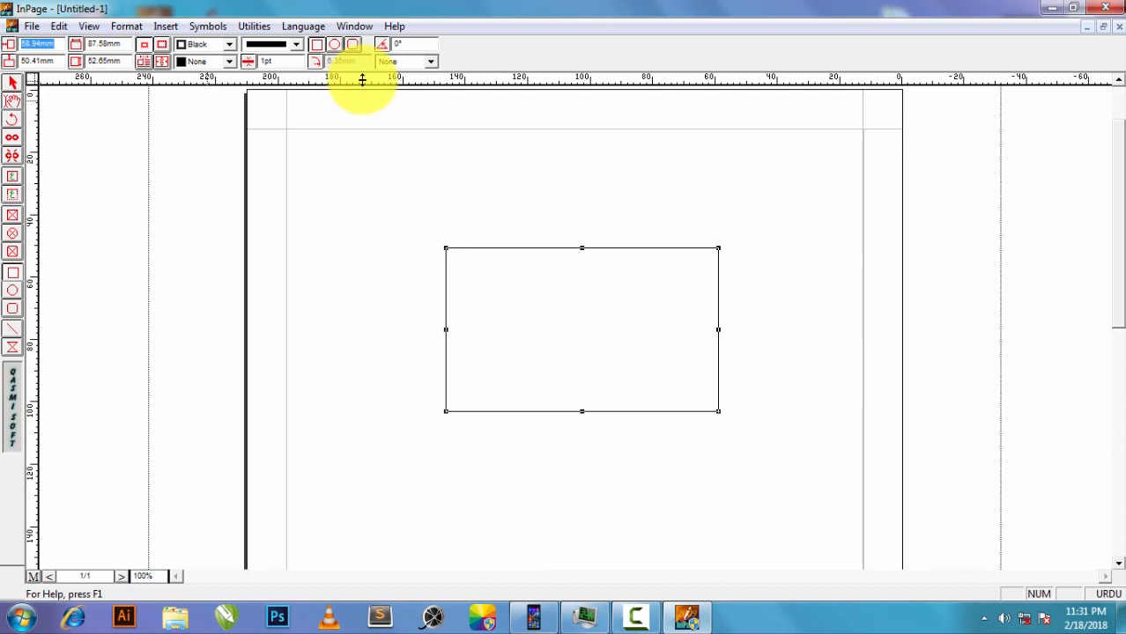
{"action": "key", "text": "Return"}
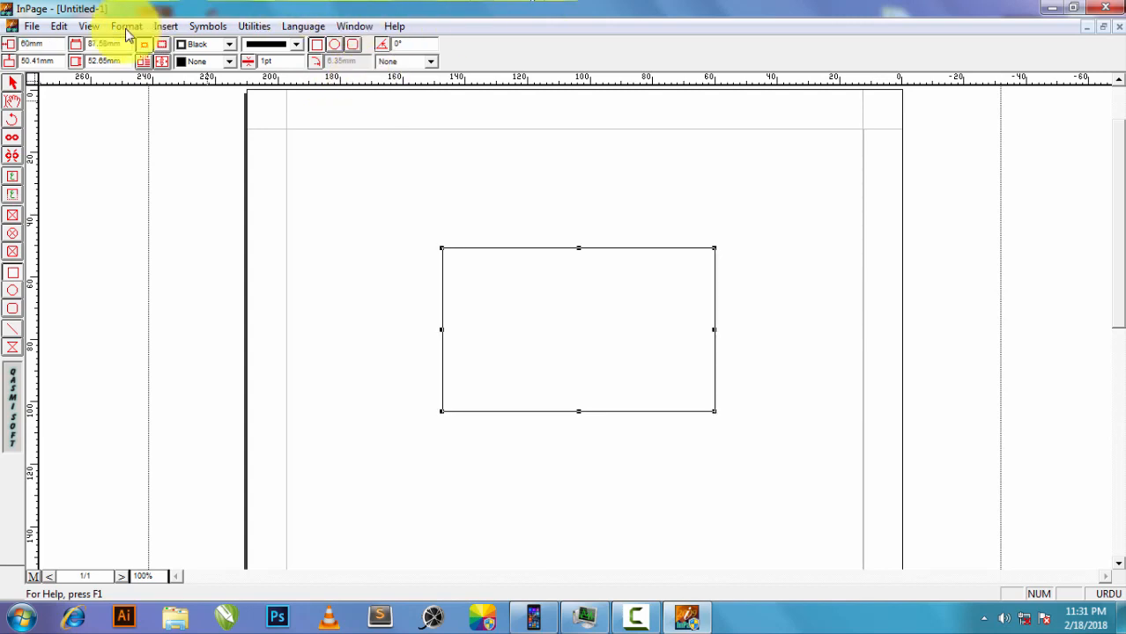
{"action": "left_click_drag", "start_coordinate": [48, 43], "coordinate": [5, 37]}
{"action": "type", "text": "80"}
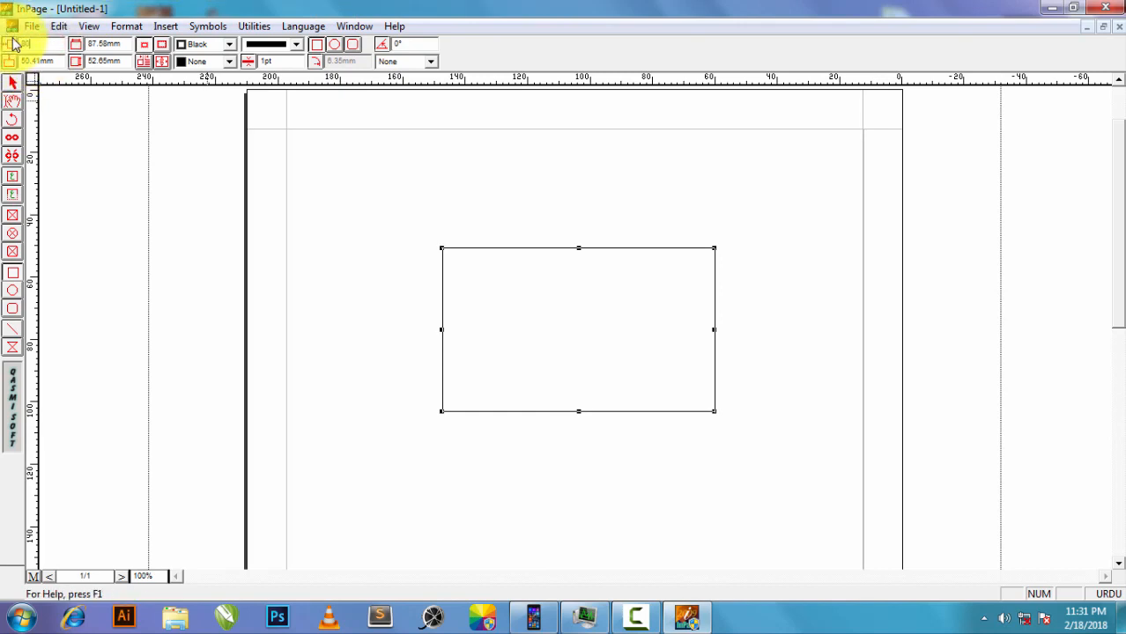
{"action": "key", "text": "Return"}
{"action": "left_click_drag", "start_coordinate": [55, 43], "coordinate": [3, 50]}
{"action": "type", "text": "100"}
{"action": "key", "text": "Return"}
{"action": "type", "text": "120"}
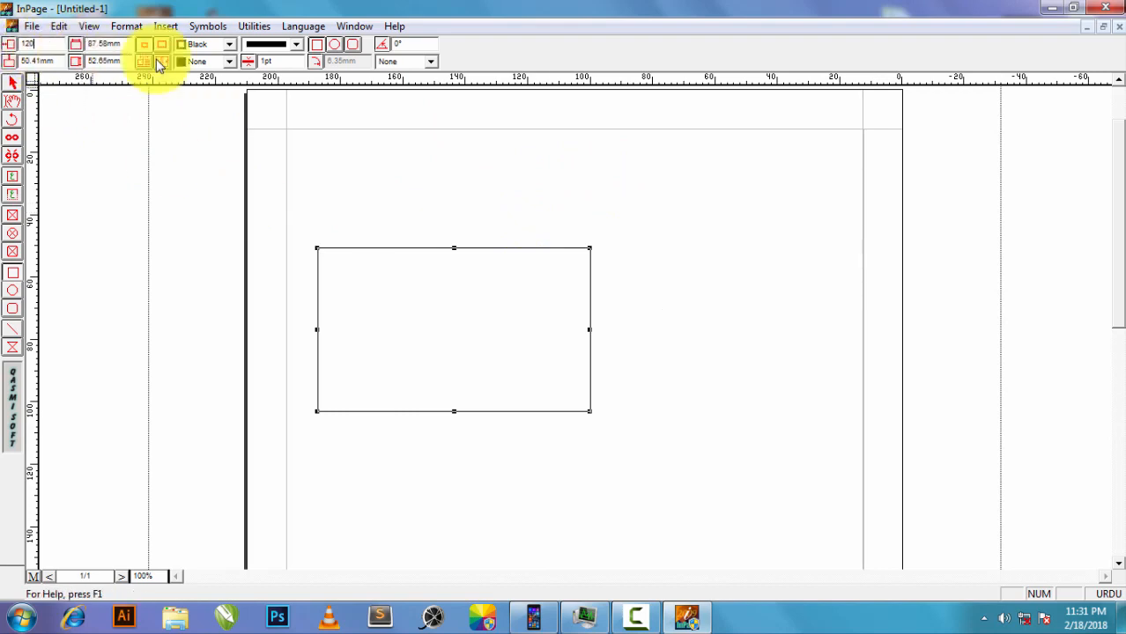
{"action": "key", "text": "Return"}
- Set the rectangle's horizontal starting position to 110 mm
{"action": "left_click_drag", "start_coordinate": [51, 44], "coordinate": [8, 46]}
{"action": "type", "text": "1"}
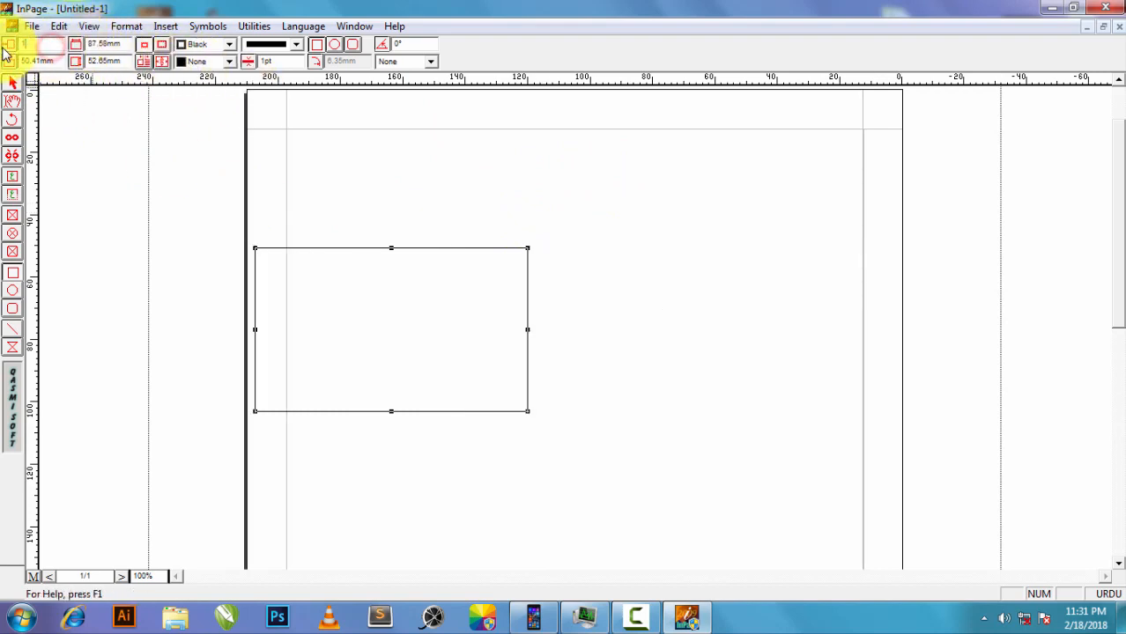
{"action": "type", "text": "10"}
{"action": "key", "text": "Return"}
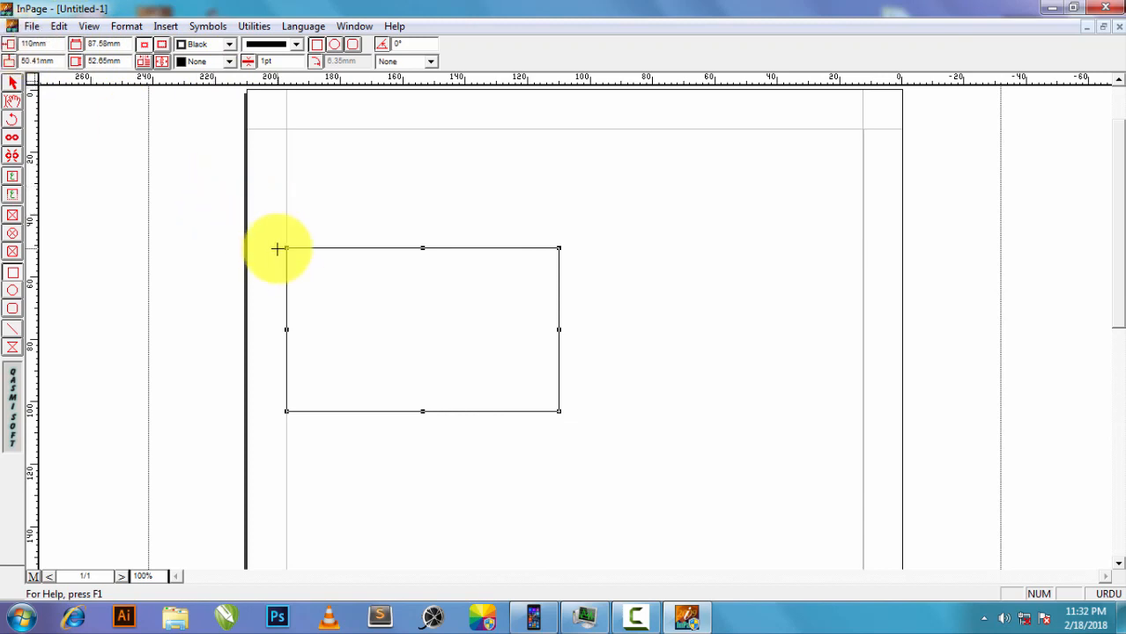
- Set the rectangle's vertical starting position to 50, 60 and 110 mm in turn
{"action": "left_click", "coordinate": [56, 60]}
{"action": "key", "text": "Return"}
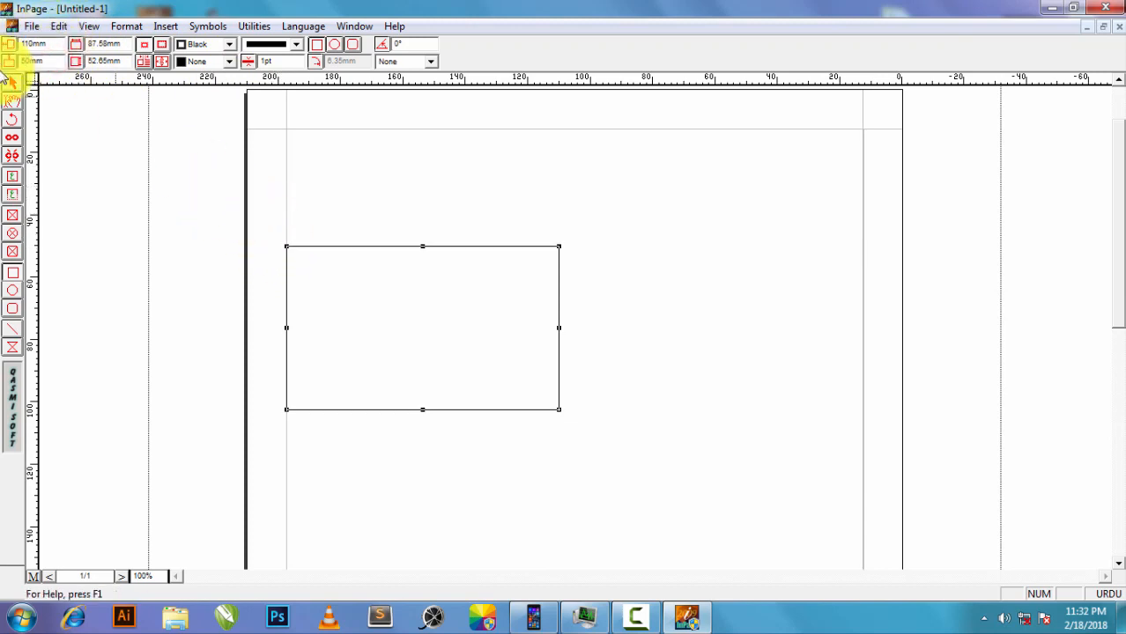
{"action": "left_click", "coordinate": [55, 60]}
{"action": "type", "text": "60"}
{"action": "key", "text": "Return"}
{"action": "left_click", "coordinate": [57, 60]}
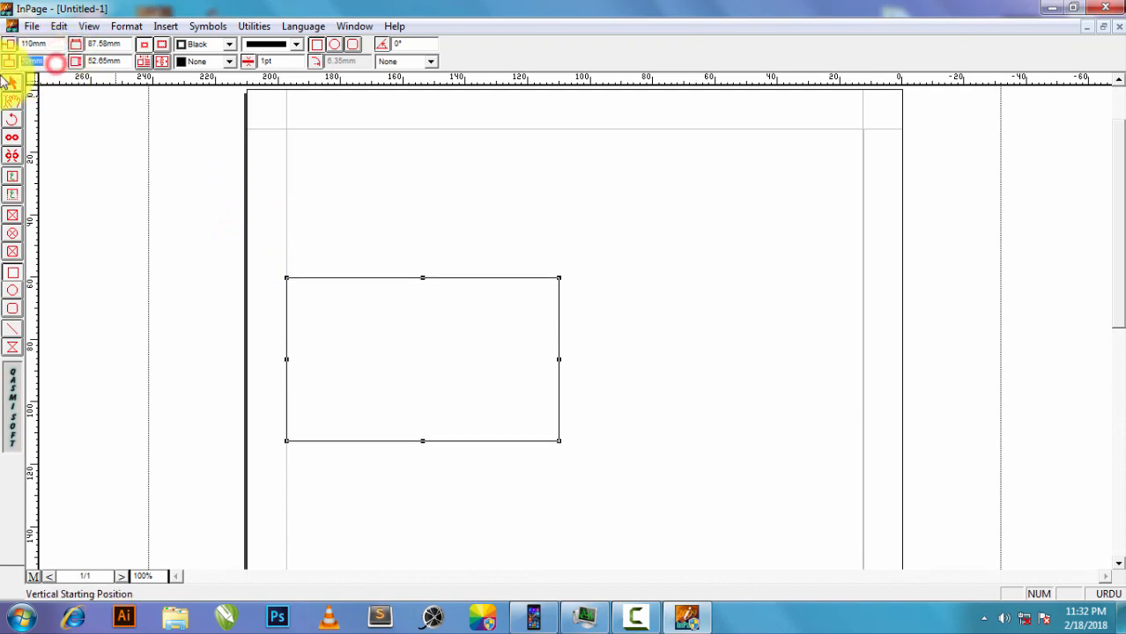
{"action": "type", "text": "110"}
{"action": "key", "text": "Return"}
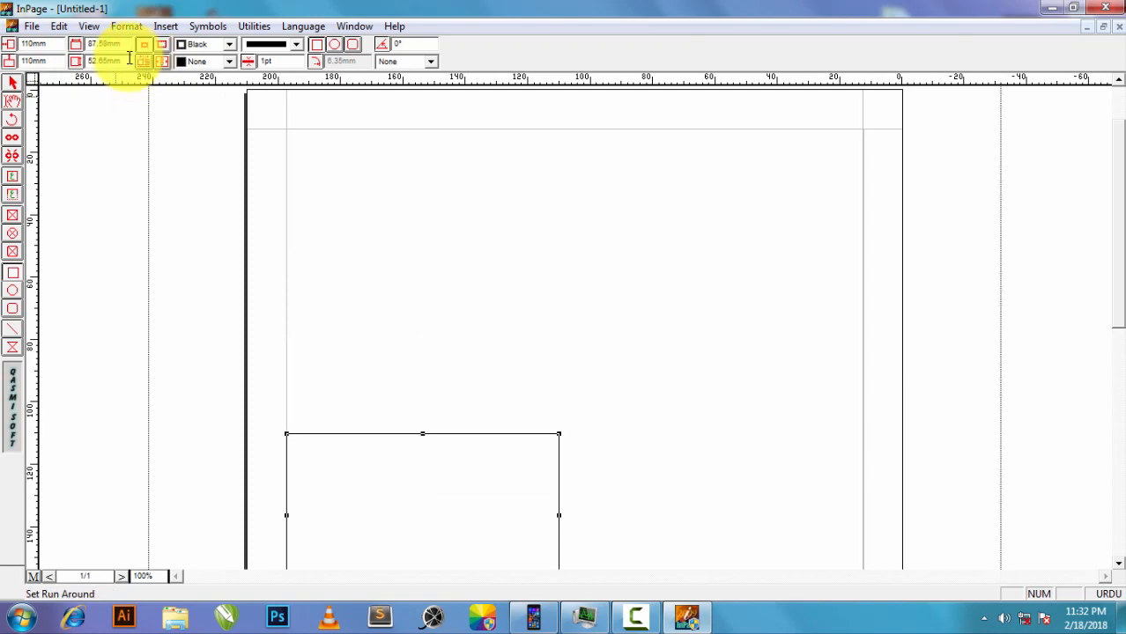
- Try to set the rectangle's height to 0 and its vertical starting position to 0 mm
{"action": "left_click", "coordinate": [103, 61]}
{"action": "type", "text": "0"}
{"action": "key", "text": "Return"}
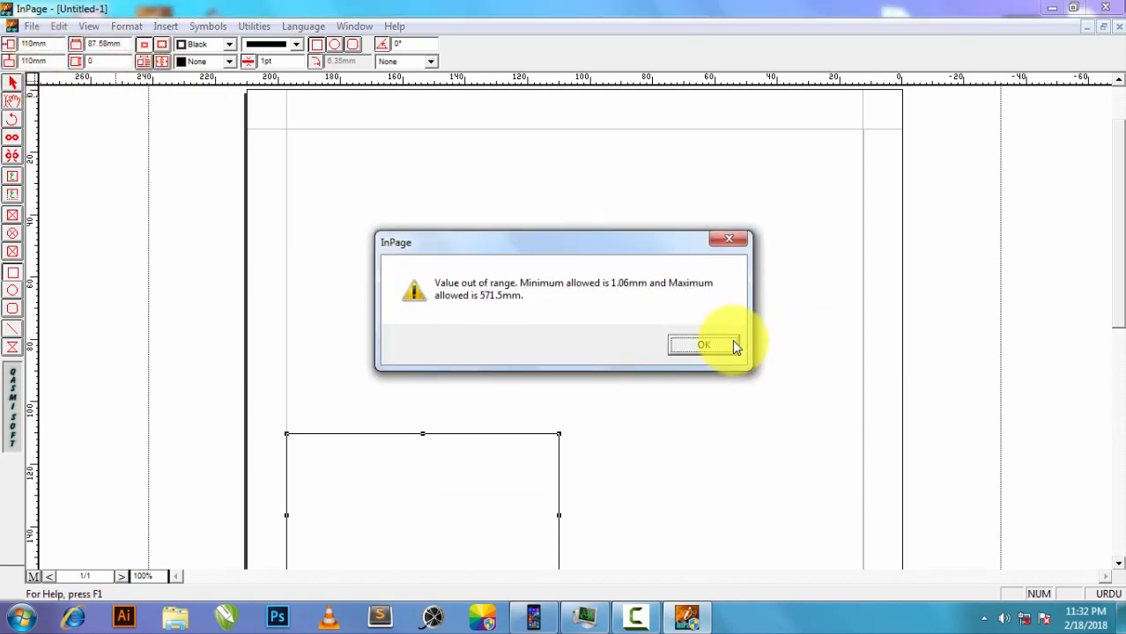
{"action": "left_click", "coordinate": [732, 345]}
{"action": "left_click", "coordinate": [50, 59]}
{"action": "type", "text": "0"}
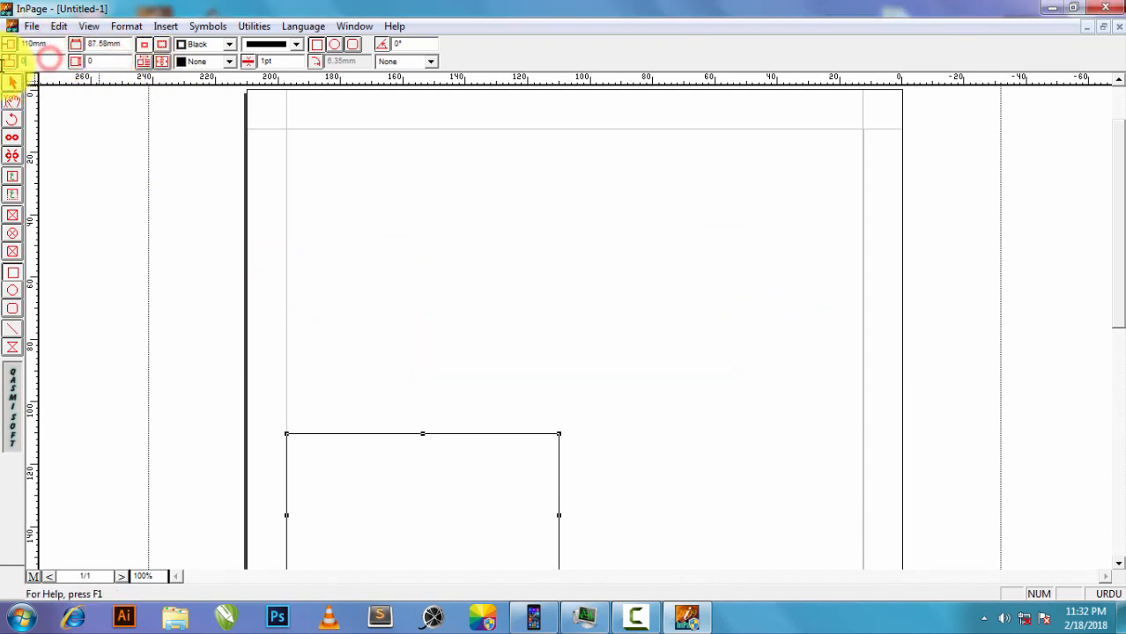
{"action": "key", "text": "Return"}
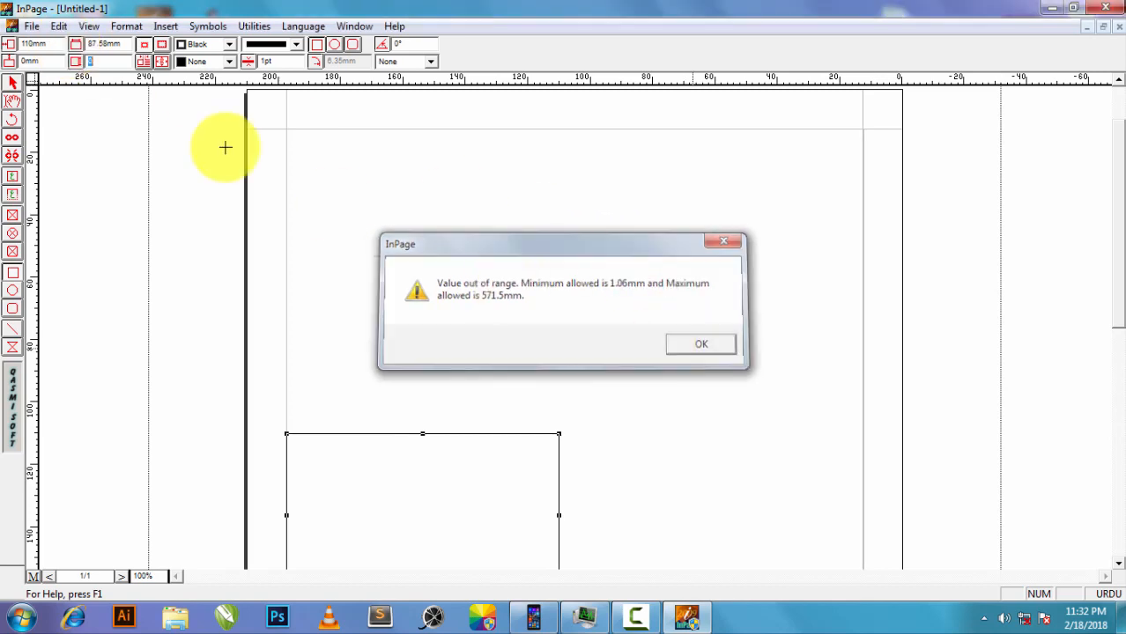
{"action": "key", "text": "Return"}
- Set the rectangle's vertical starting position to 1.06 mm and its height to 10.06 mm
{"action": "left_click", "coordinate": [45, 59]}
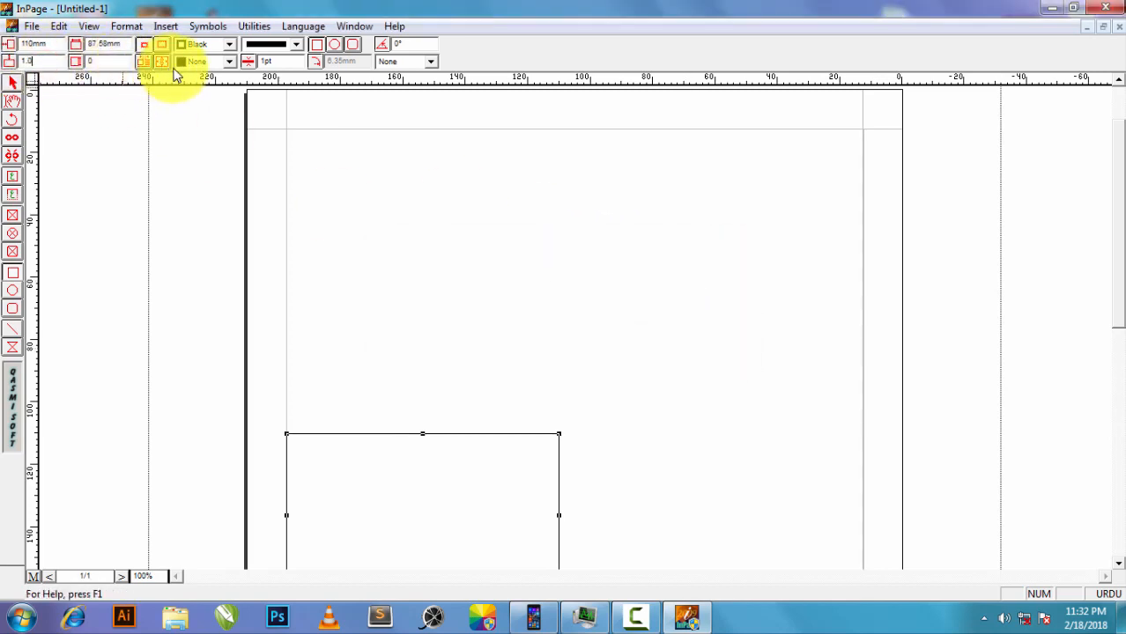
{"action": "type", "text": "1.0"}
{"action": "key", "text": "Return"}
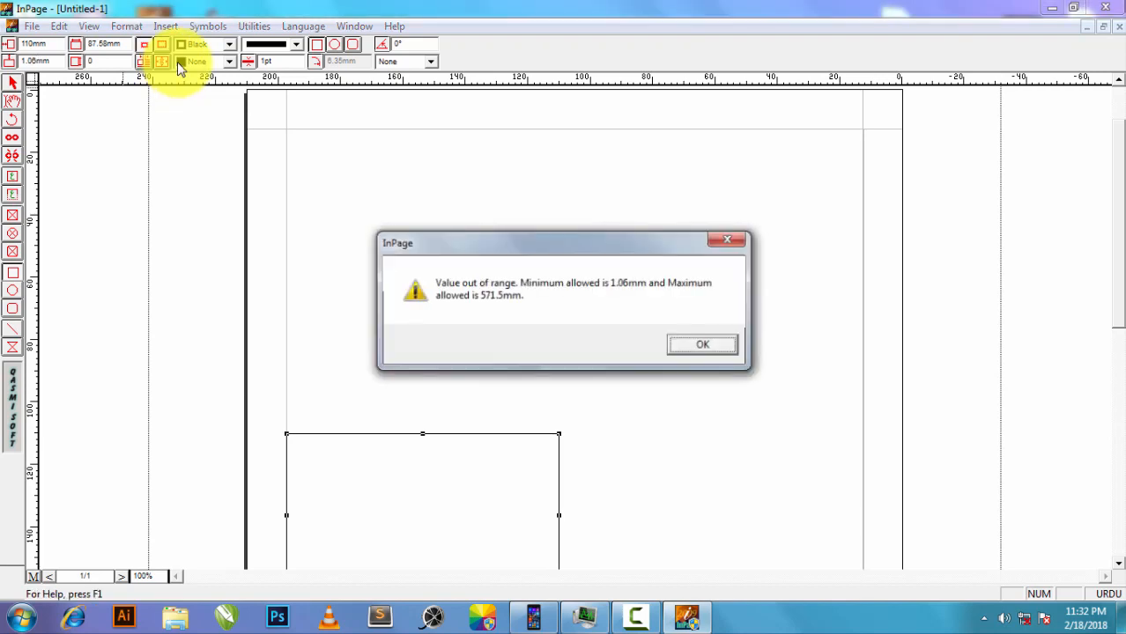
{"action": "left_click", "coordinate": [705, 347]}
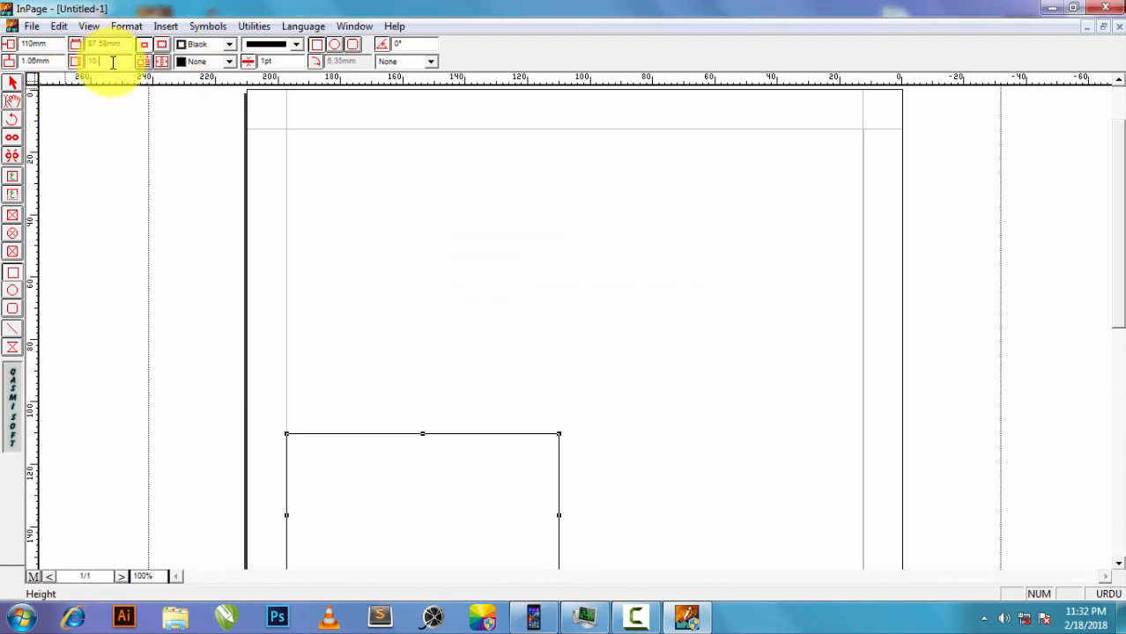
{"action": "key", "text": "Return"}
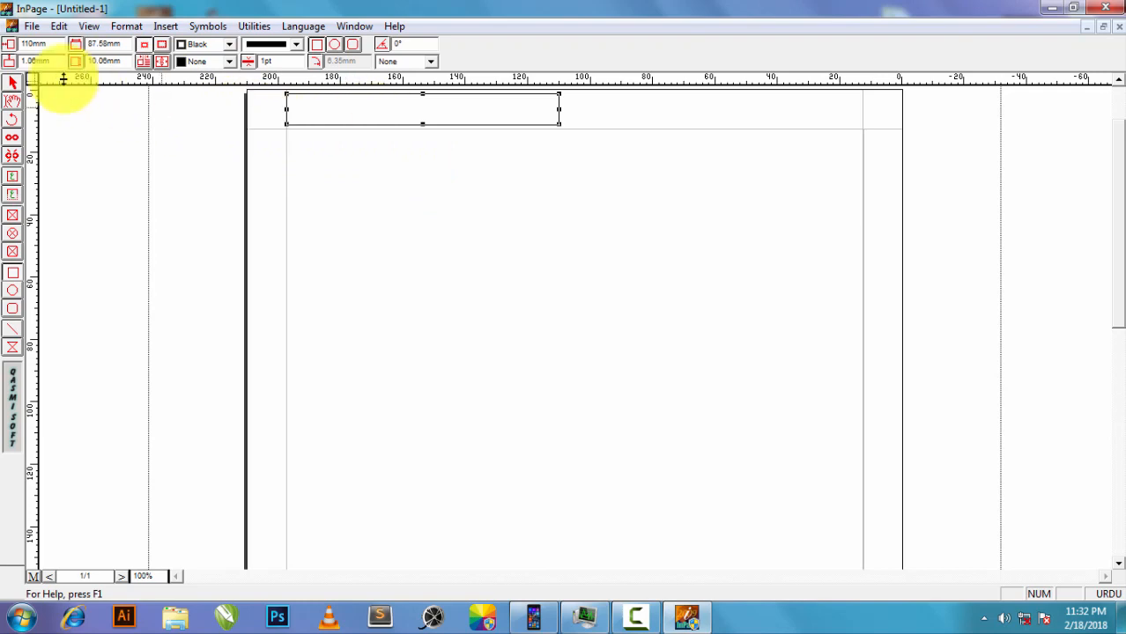
- Set the rectangle's vertical starting position to 60 mm and its width and height to 20 mm each
{"action": "left_click", "coordinate": [55, 62]}
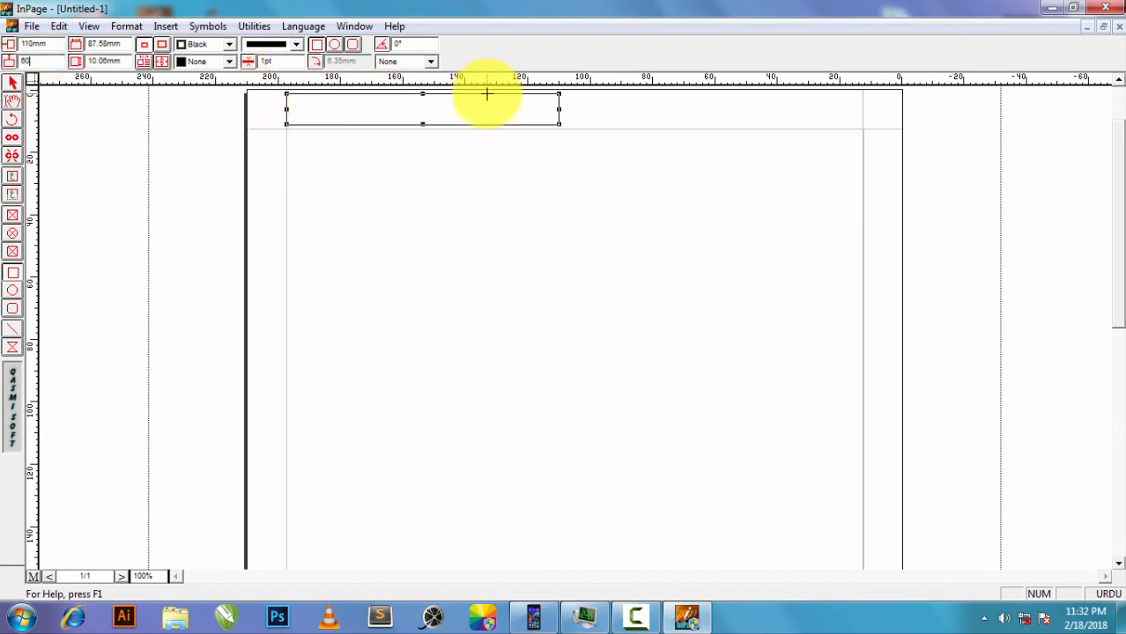
{"action": "key", "text": "Return"}
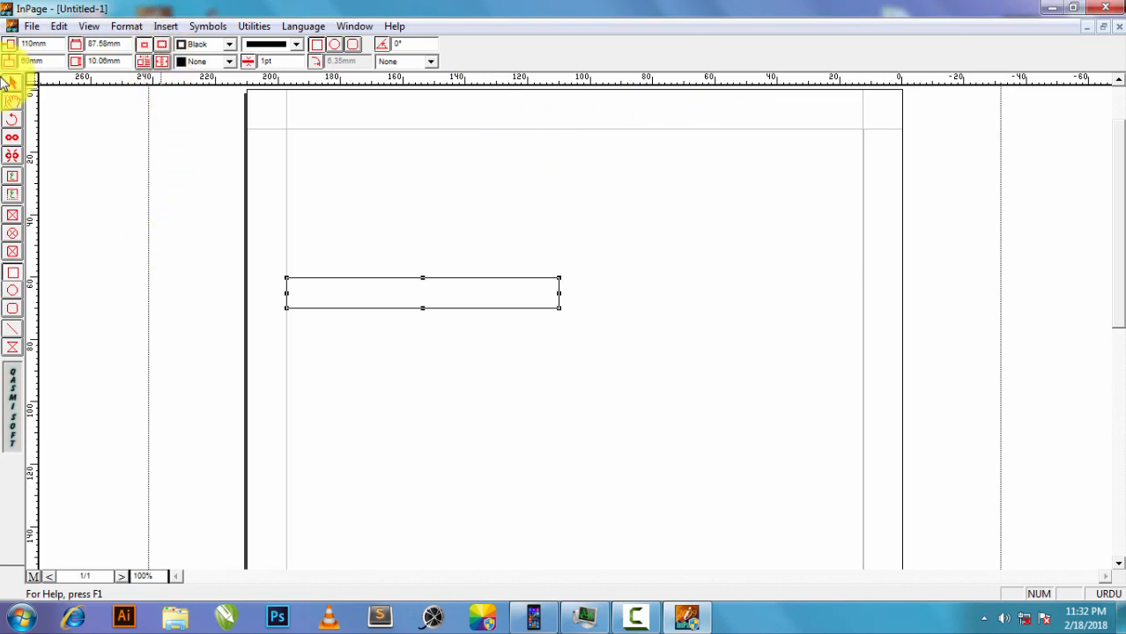
{"action": "left_click", "coordinate": [127, 44]}
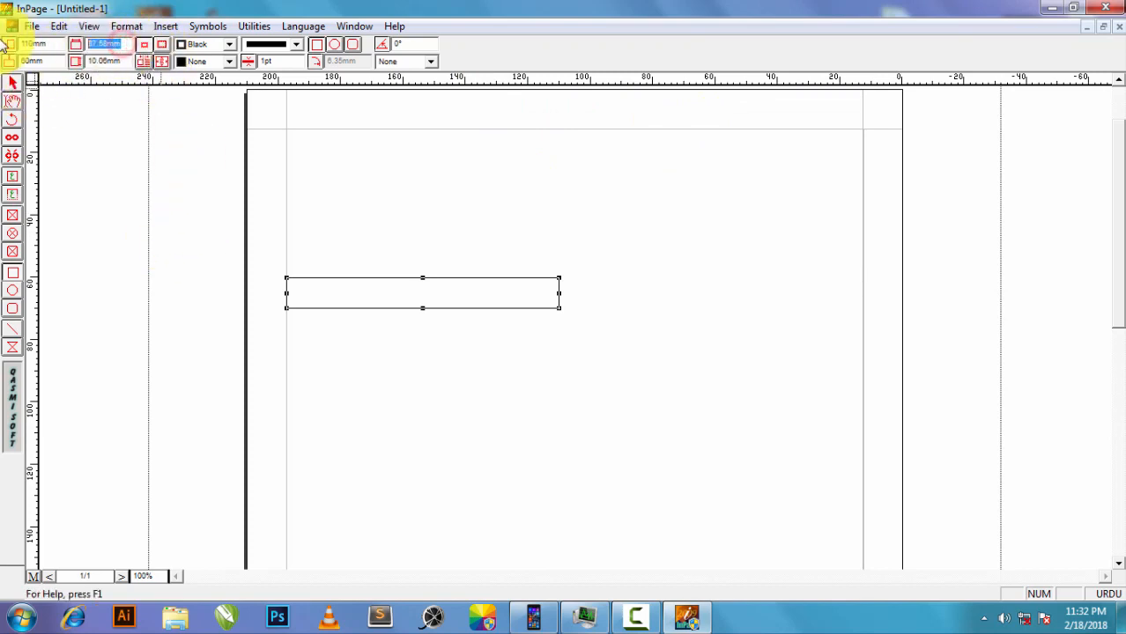
{"action": "key", "text": "Return"}
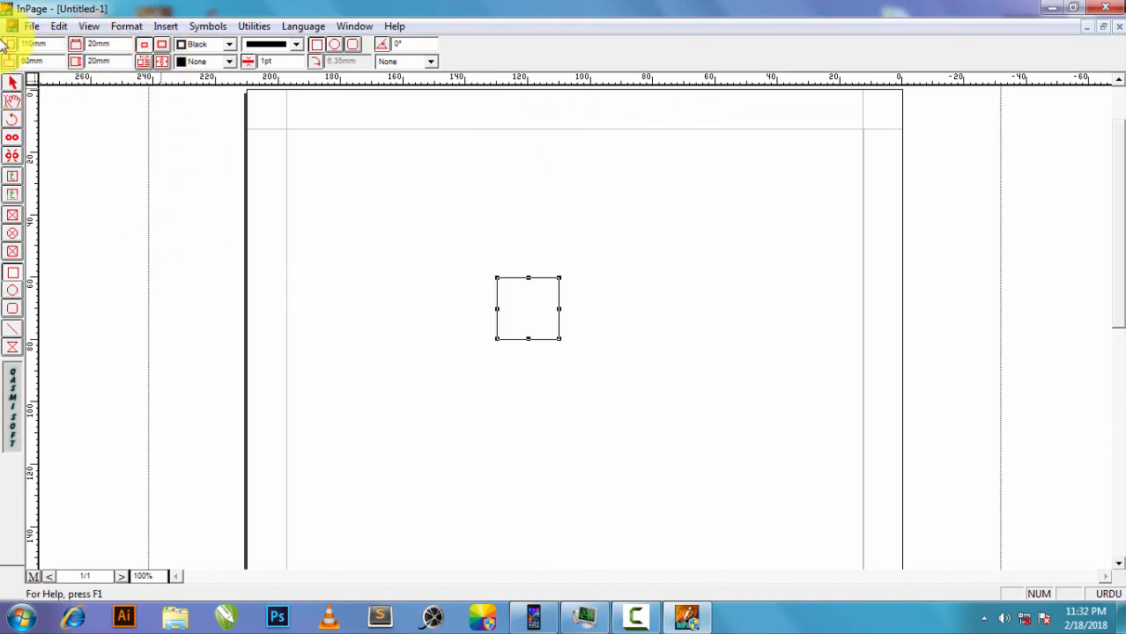
- Enlarge the square to a width and height of 80 mm
{"action": "left_click", "coordinate": [114, 43]}
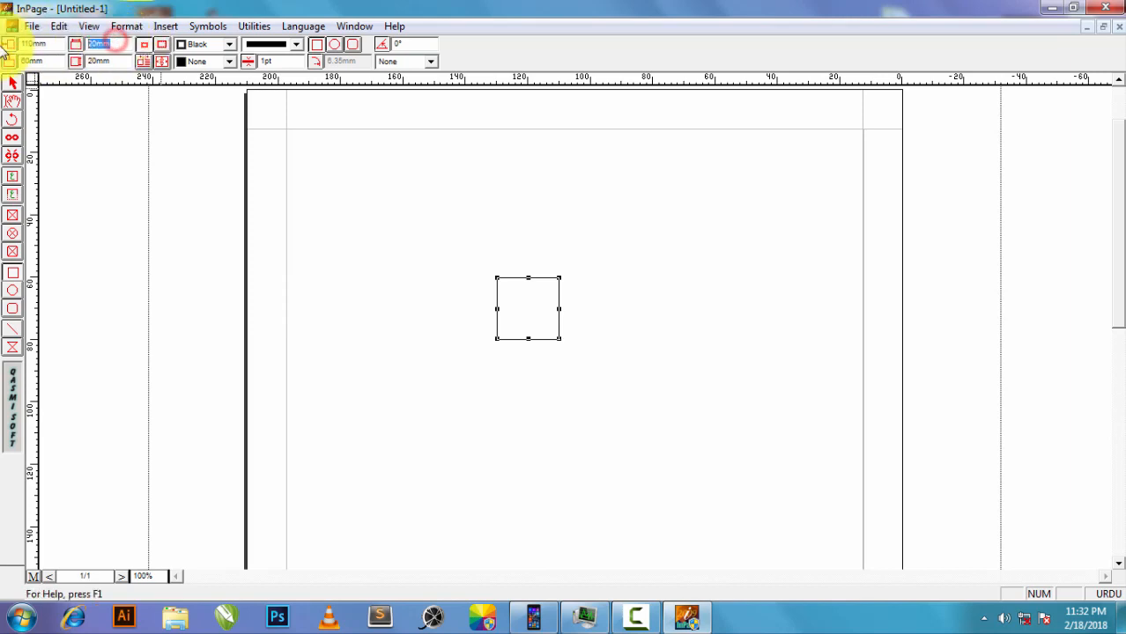
{"action": "type", "text": "80"}
{"action": "key", "text": "Return"}
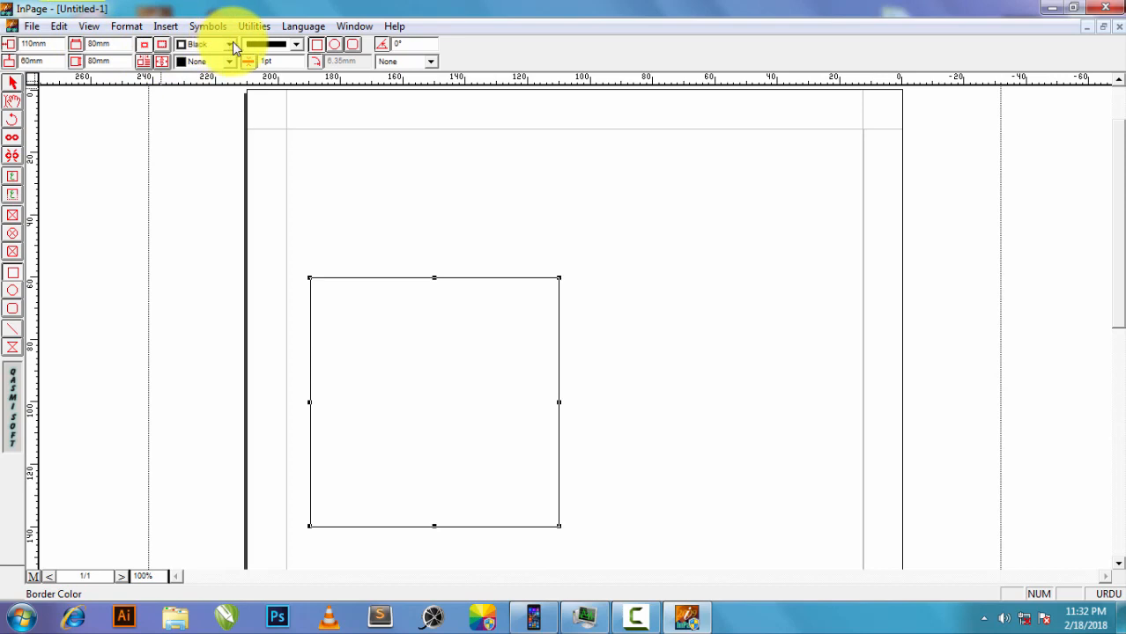
- Alternate the square's border between Frame Outside and Frame Inside to compare the two, ending on Frame Inside
{"action": "left_click", "coordinate": [162, 46]}
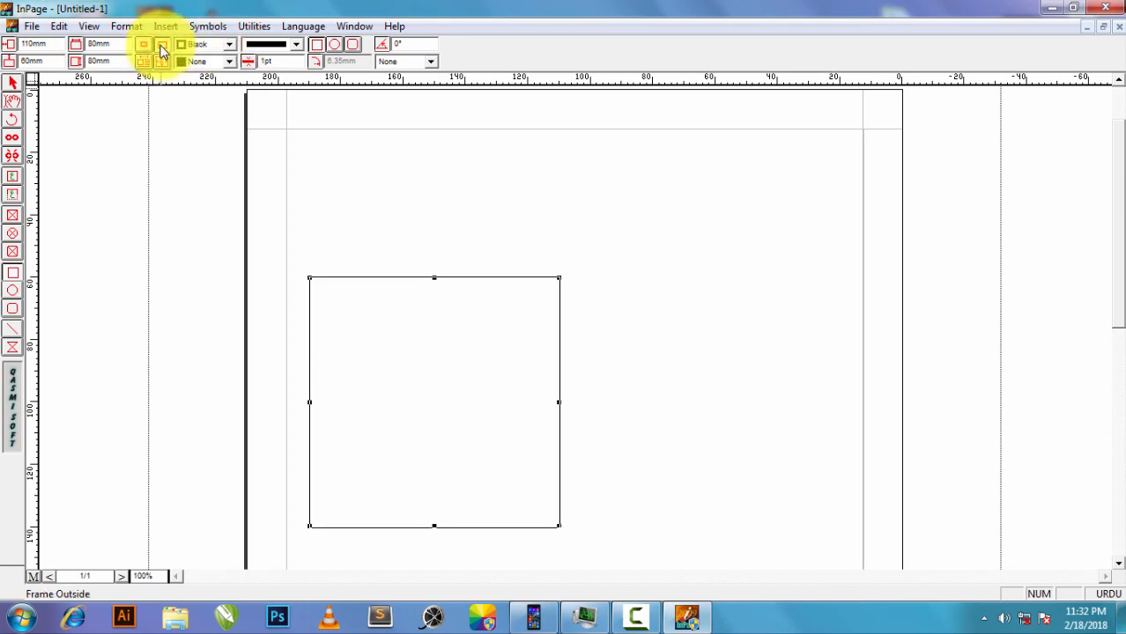
{"action": "left_click", "coordinate": [143, 44]}
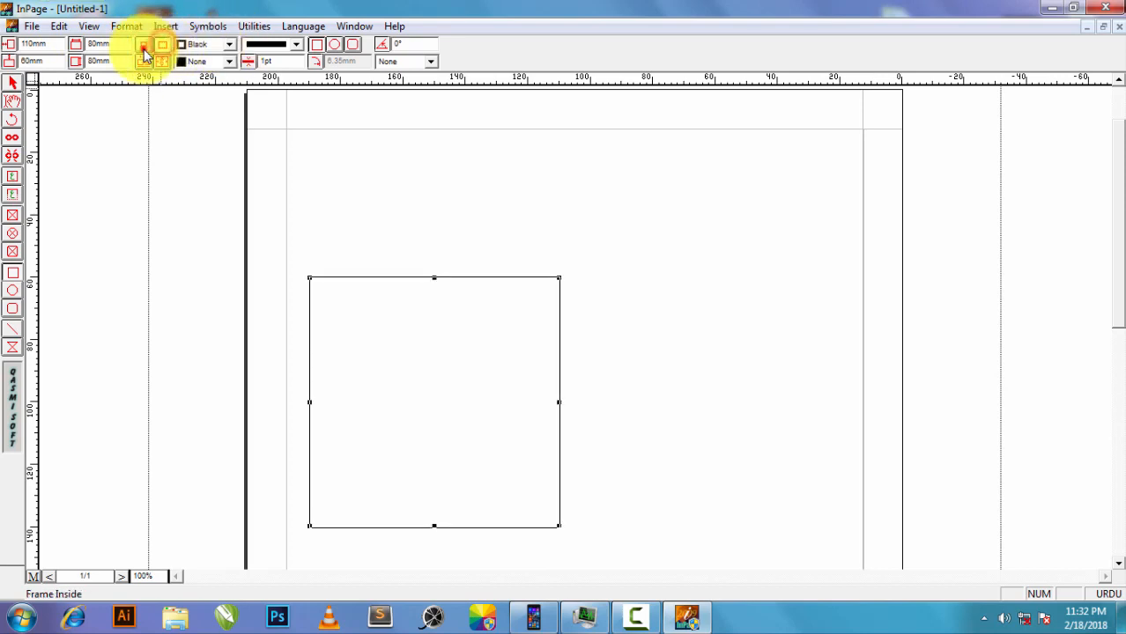
{"action": "left_click", "coordinate": [157, 46]}
{"action": "left_click", "coordinate": [143, 48]}
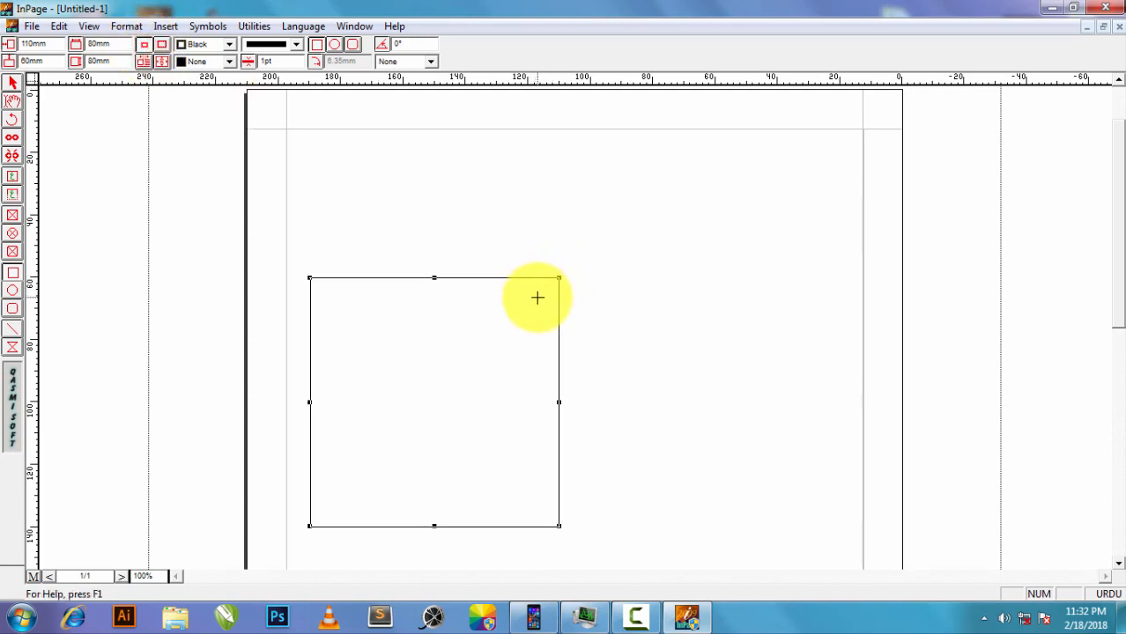
{"action": "key", "text": "ctrl+2"}
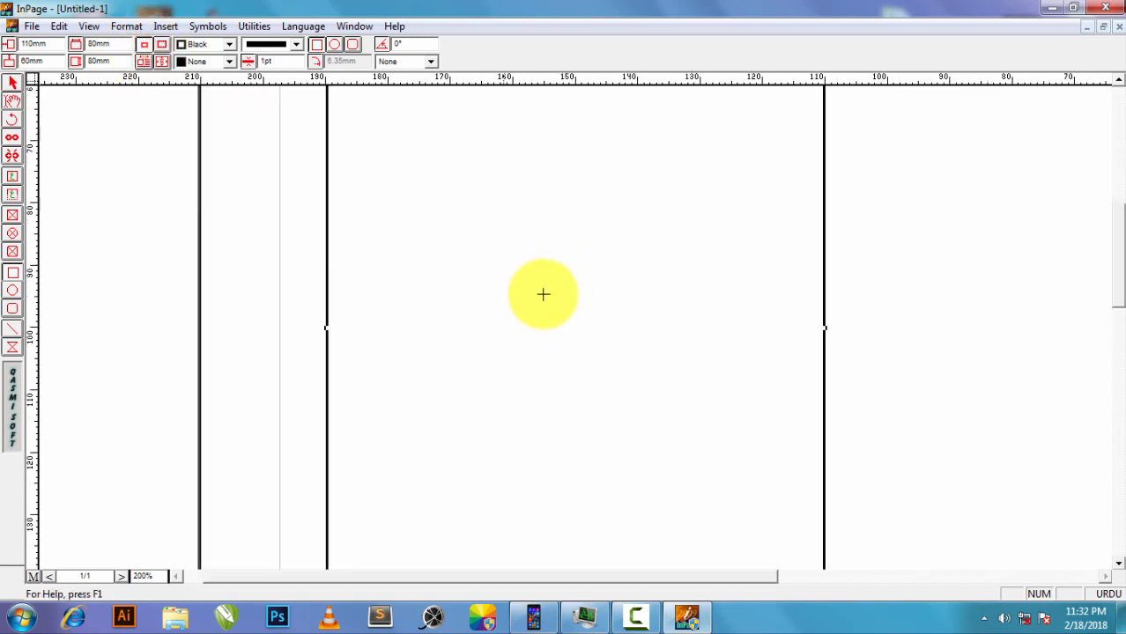
{"action": "left_click", "coordinate": [1118, 80]}
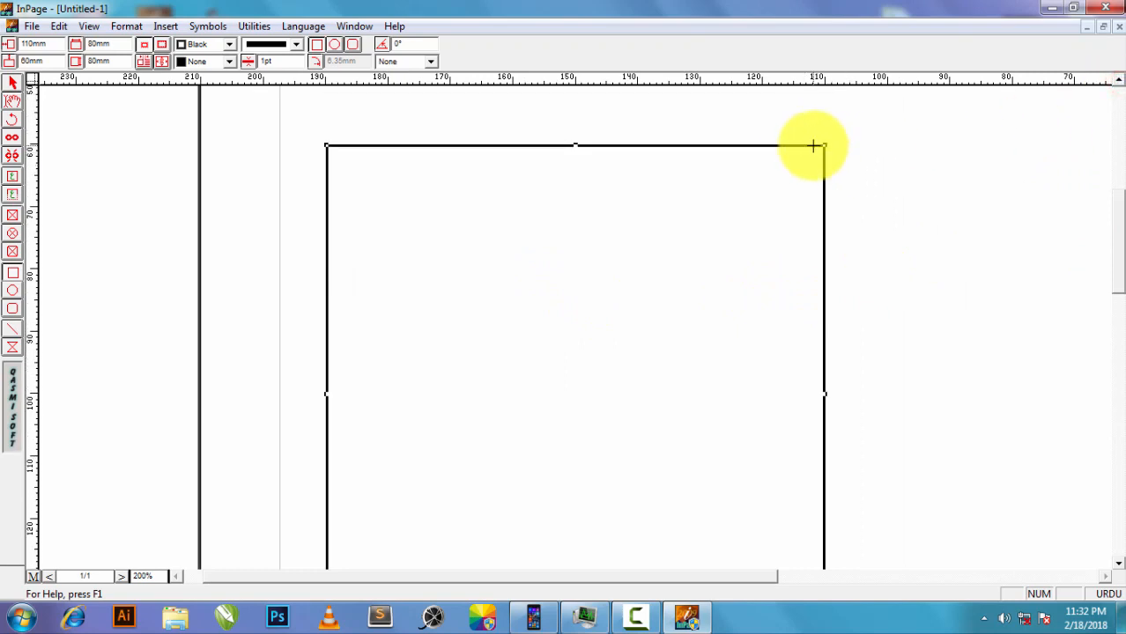
{"action": "left_click", "coordinate": [163, 50]}
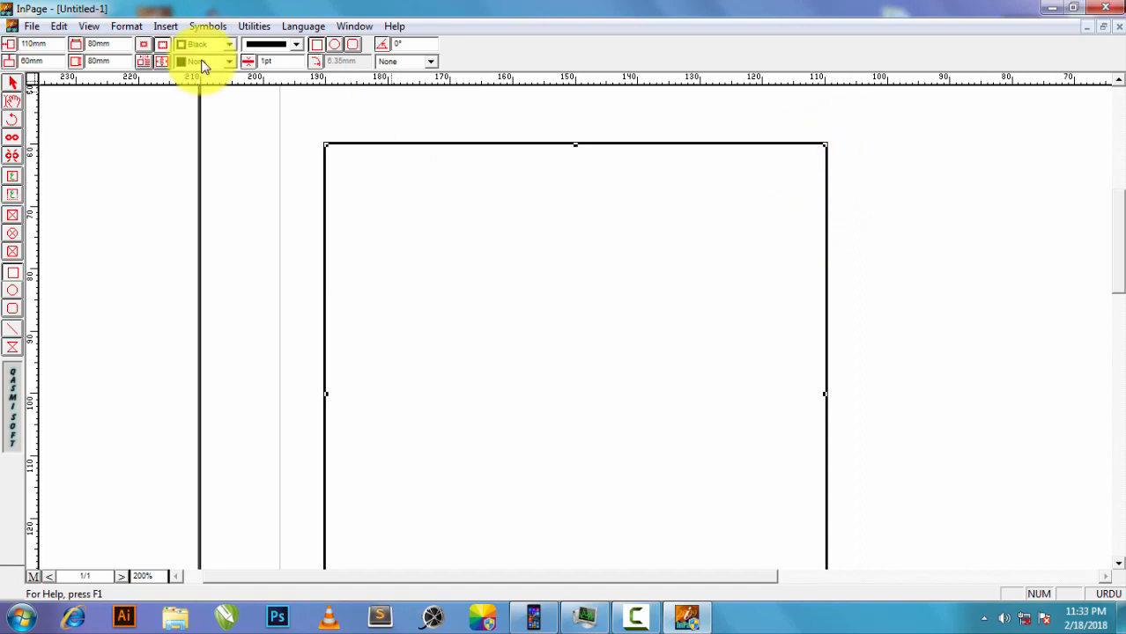
{"action": "left_click", "coordinate": [141, 45]}
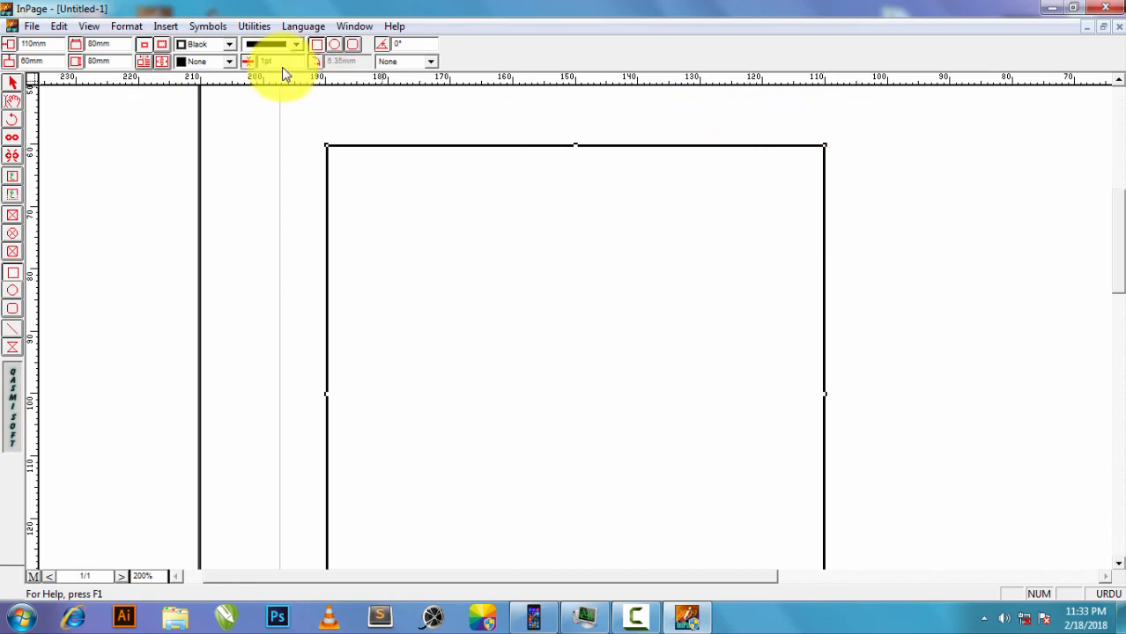
- Open the square's Text Run Around Offset and Inset settings for viewing, cancelling each without changes
{"action": "left_click", "coordinate": [144, 67]}
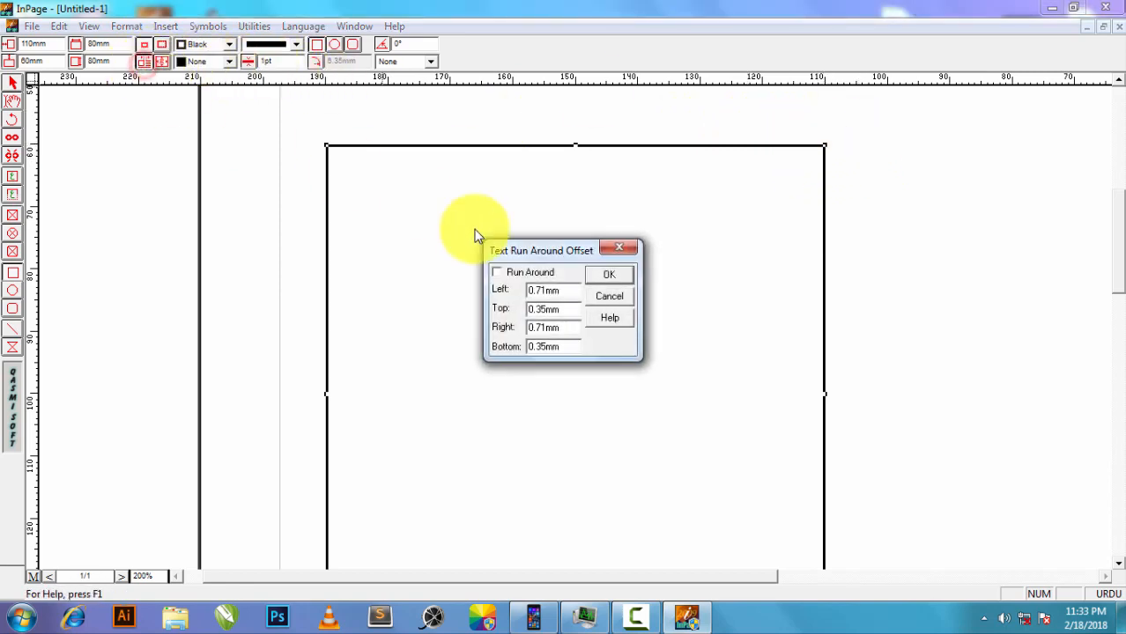
{"action": "left_click", "coordinate": [619, 299]}
{"action": "left_click", "coordinate": [166, 65]}
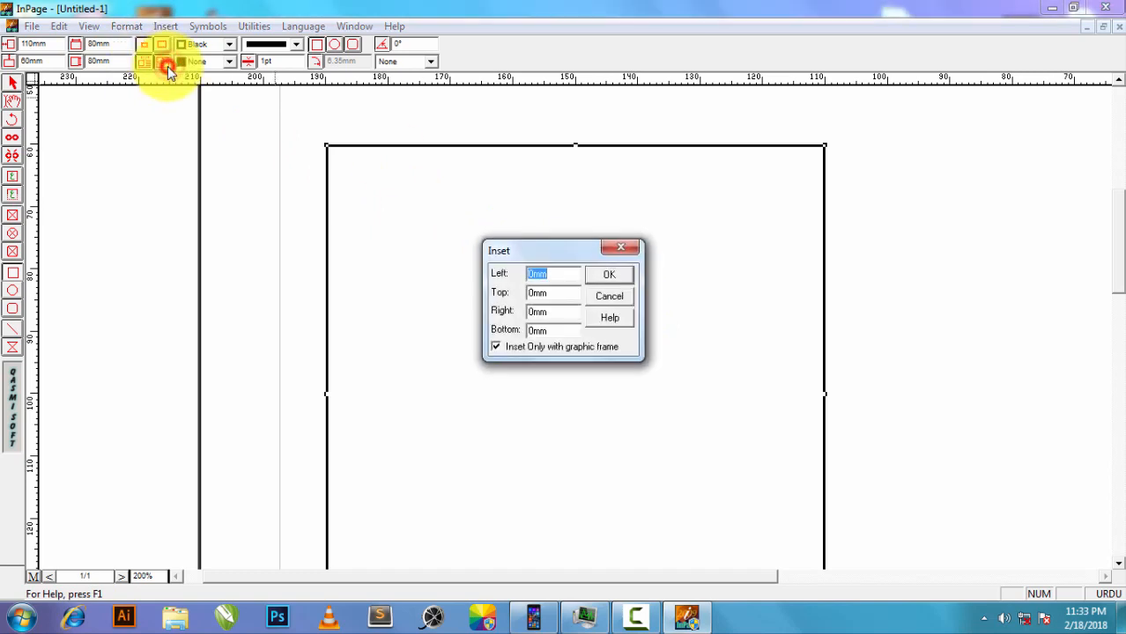
{"action": "left_click", "coordinate": [611, 298]}
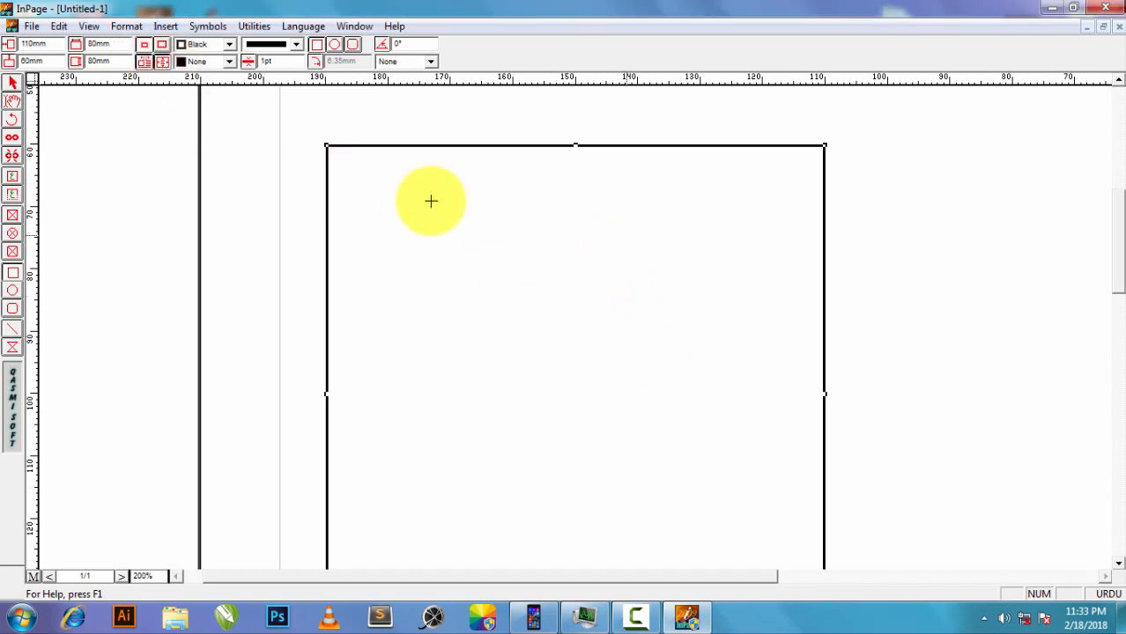
{"action": "left_click", "coordinate": [163, 62]}
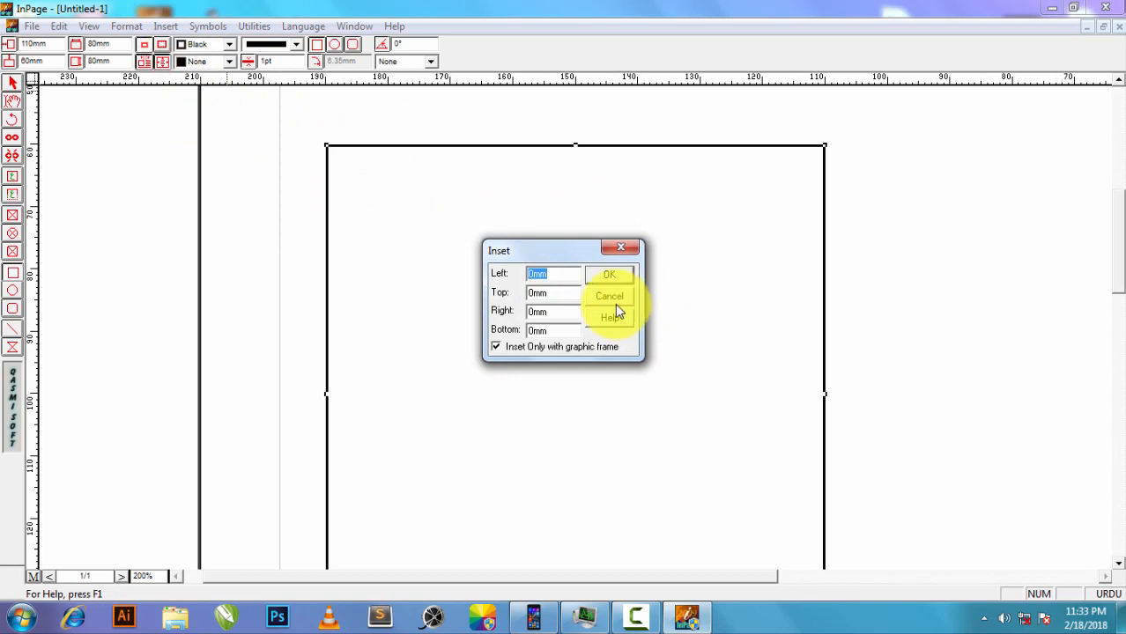
{"action": "left_click", "coordinate": [617, 300]}
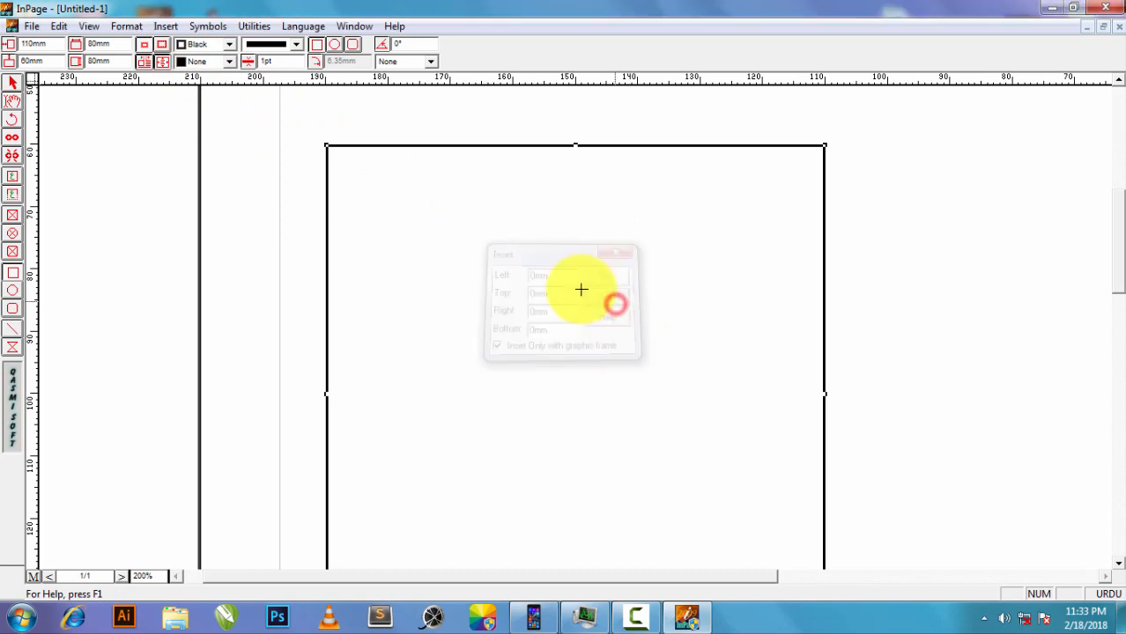
- Try a red border colour on the square and return it to black
{"action": "left_click", "coordinate": [229, 44]}
{"action": "left_click", "coordinate": [218, 88]}
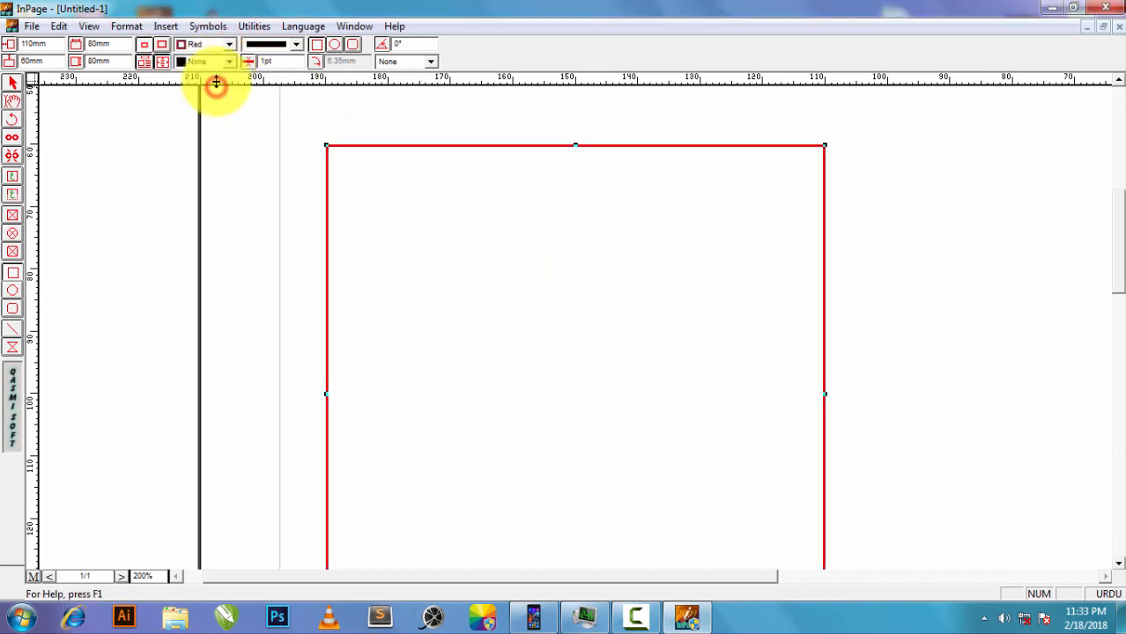
{"action": "left_click", "coordinate": [228, 44]}
{"action": "left_click", "coordinate": [229, 75]}
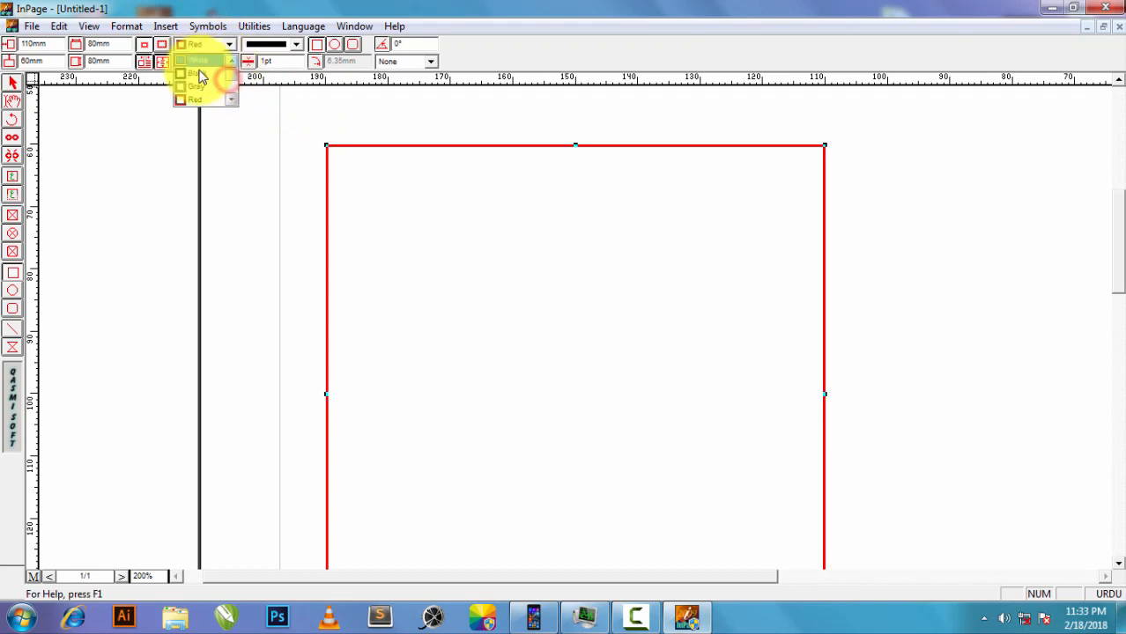
{"action": "left_click", "coordinate": [201, 73]}
- Fill the square with cyan
{"action": "left_click", "coordinate": [229, 62]}
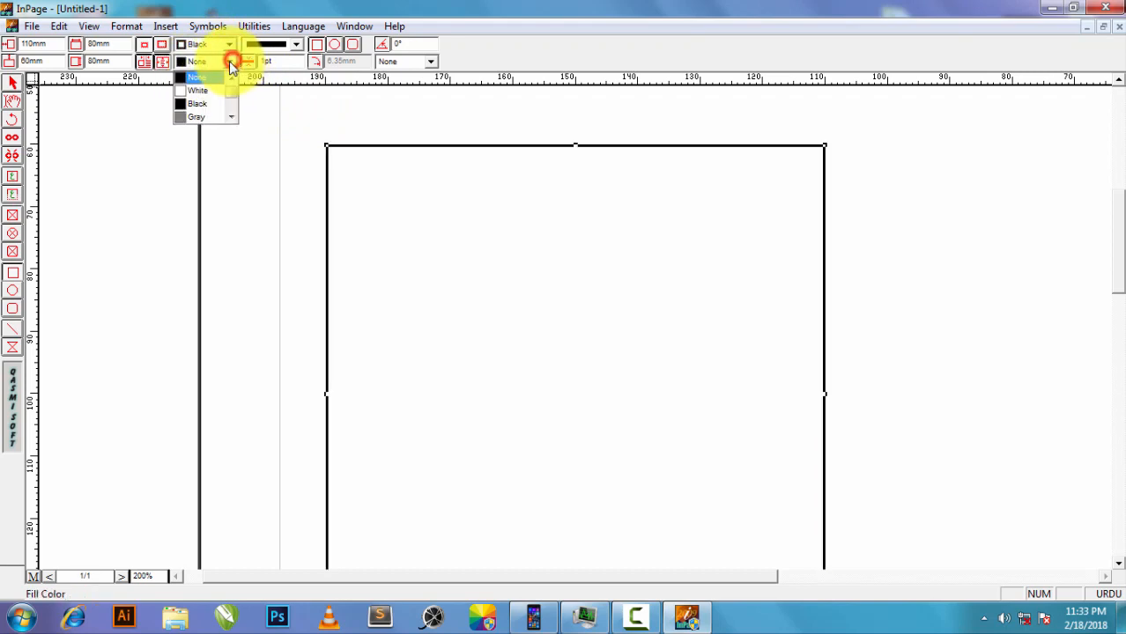
{"action": "left_click", "coordinate": [232, 96]}
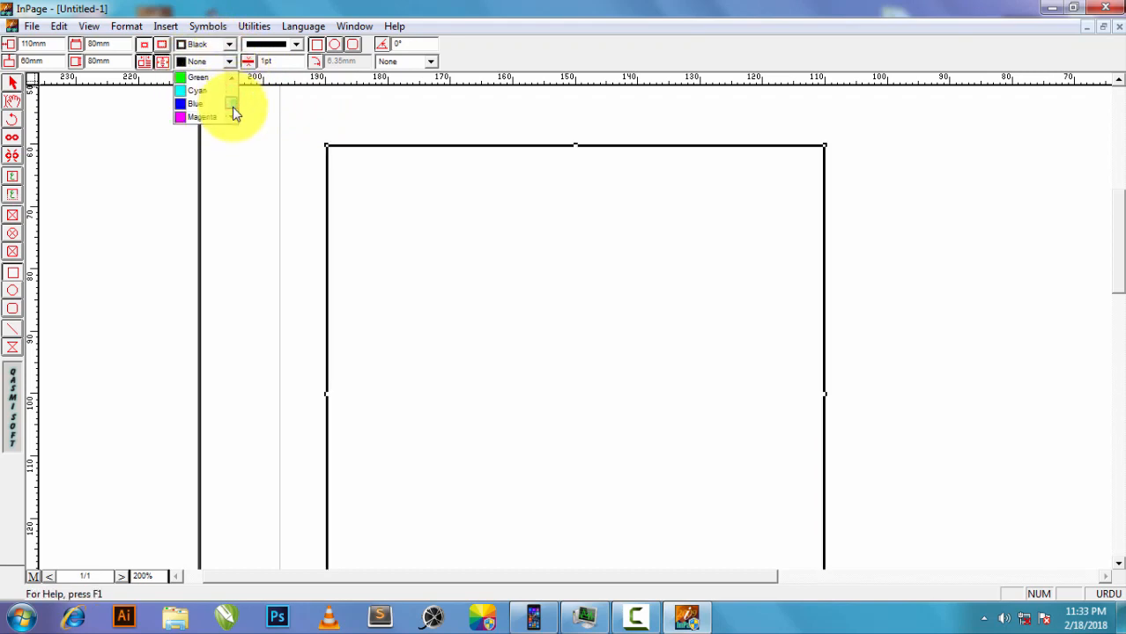
{"action": "left_click", "coordinate": [207, 91]}
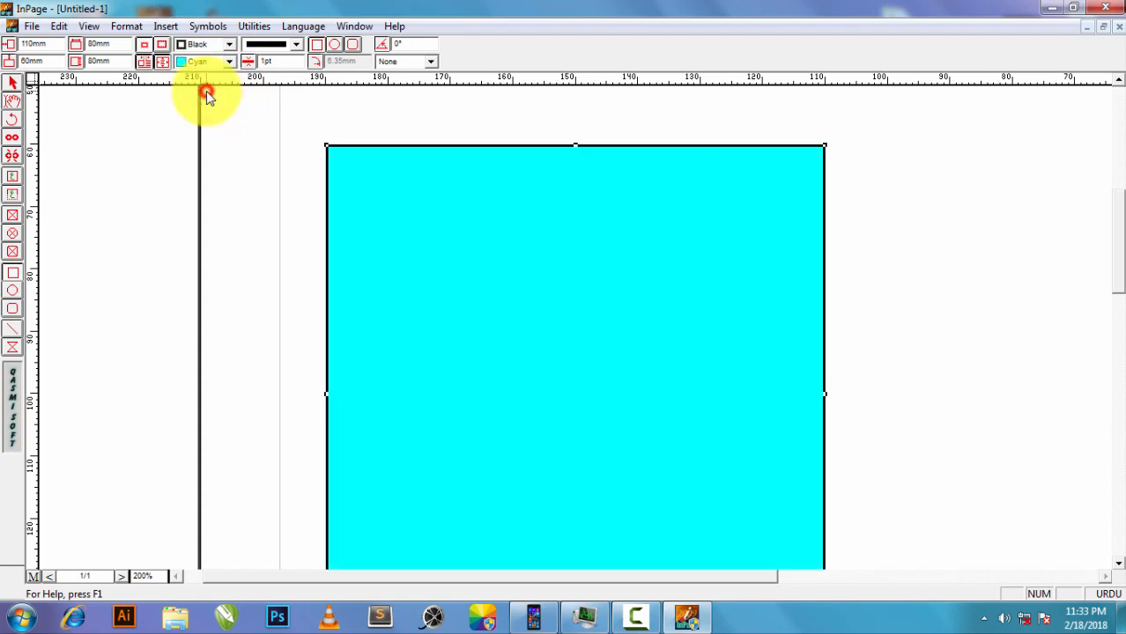
- Set the square's left inset to 20 mm
{"action": "left_click", "coordinate": [163, 62]}
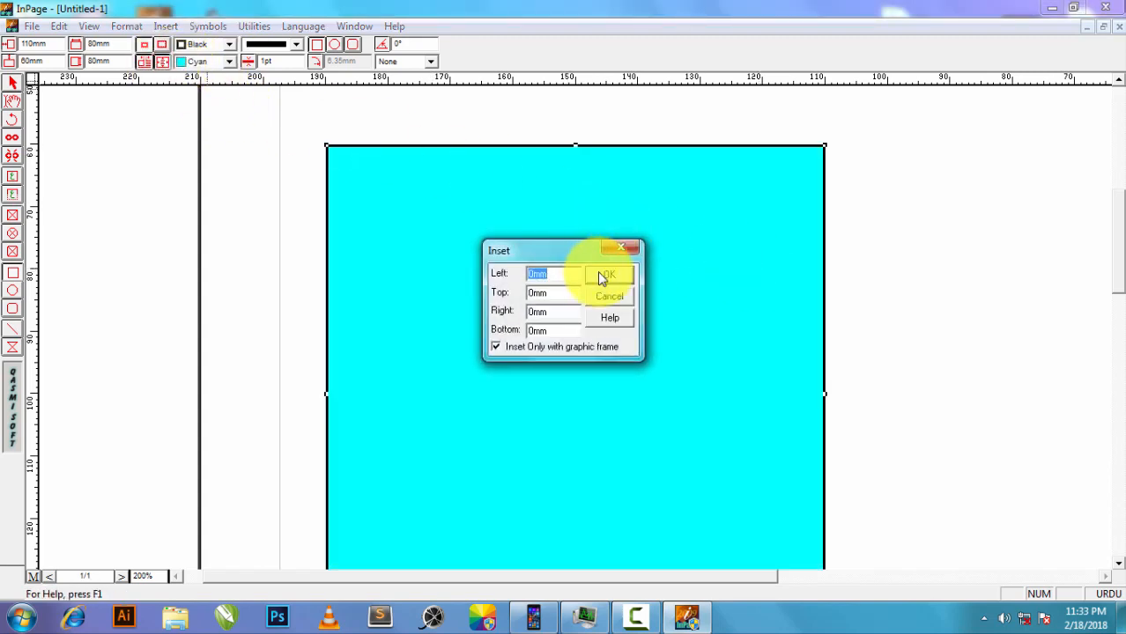
{"action": "type", "text": "20"}
{"action": "key", "text": "Return"}
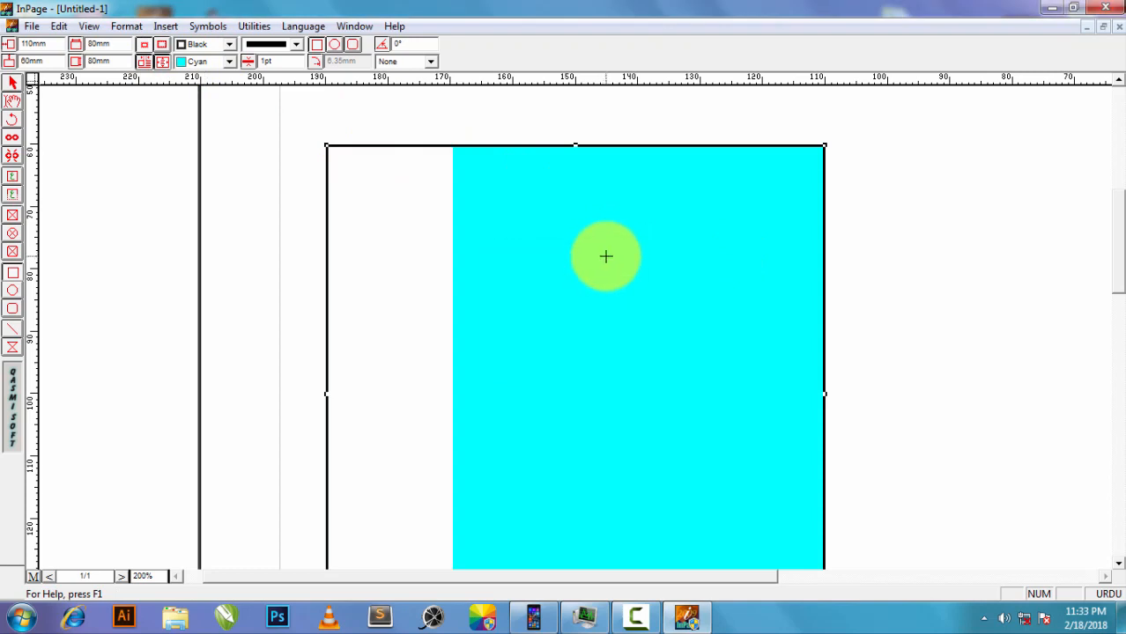
{"action": "key", "text": "ctrl+1"}
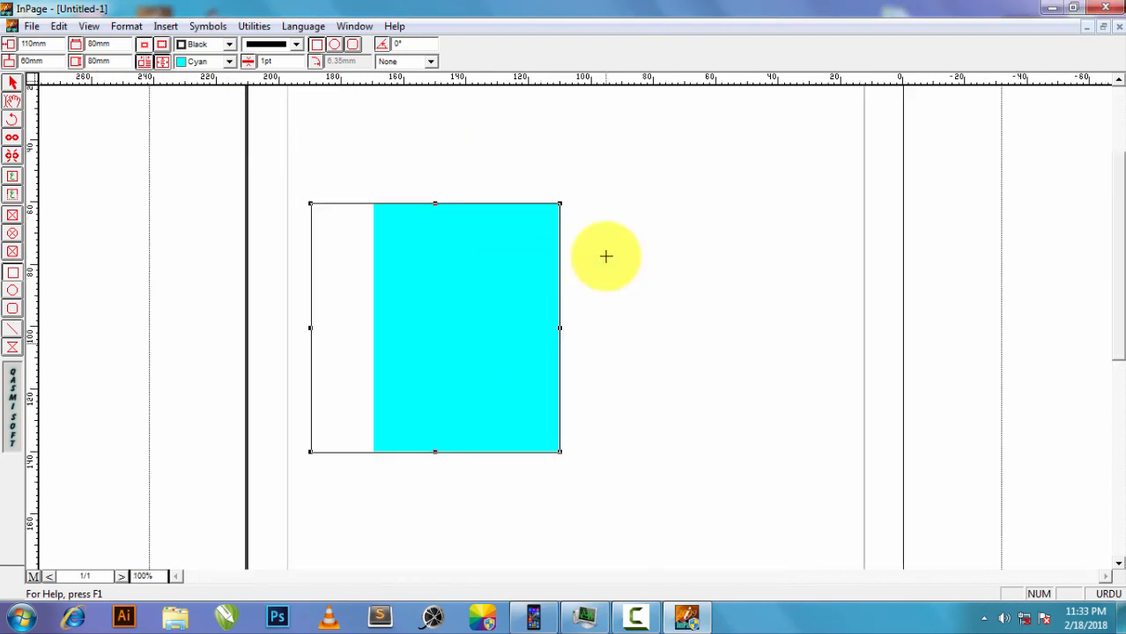
- Set the square's left inset to 0 and its top and bottom insets to 5 mm
{"action": "left_click", "coordinate": [163, 61]}
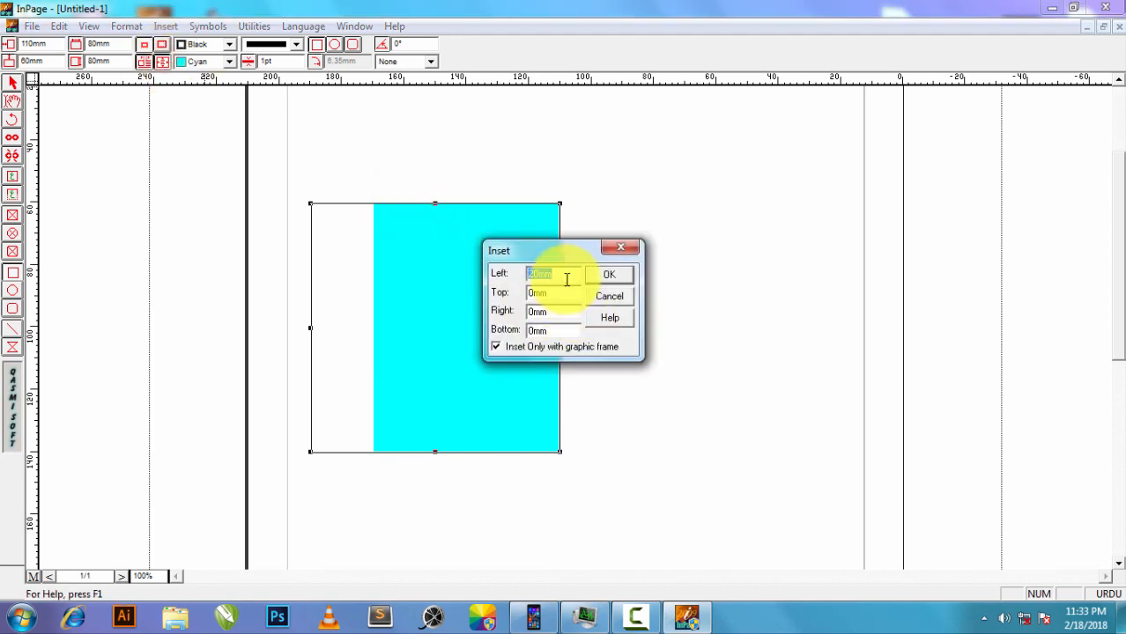
{"action": "double_click", "coordinate": [566, 274]}
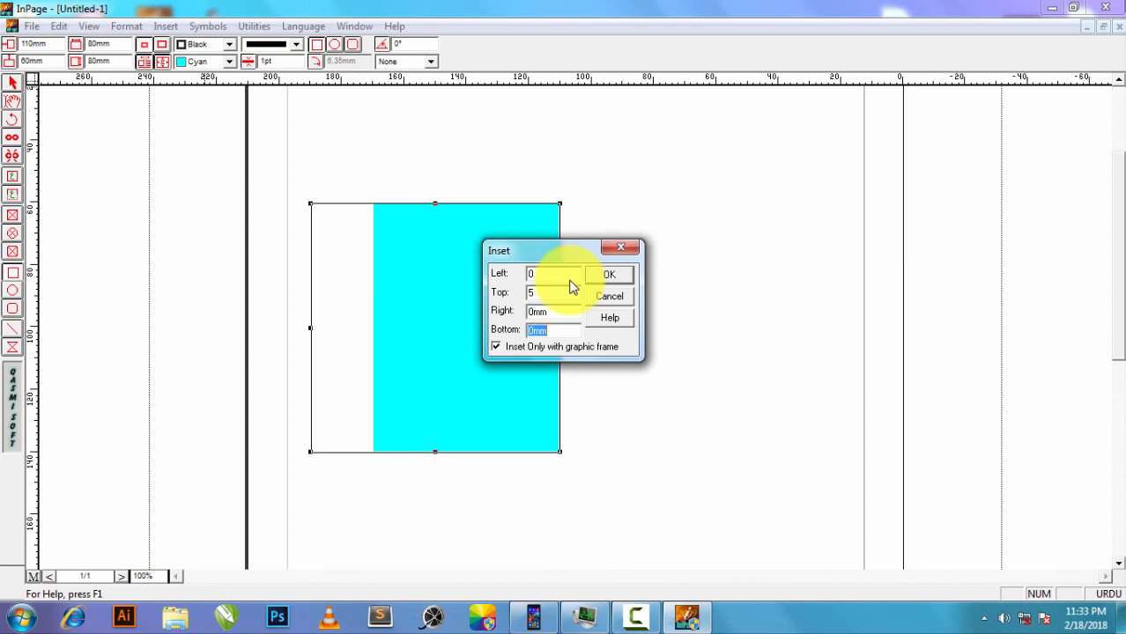
{"action": "left_click", "coordinate": [590, 280]}
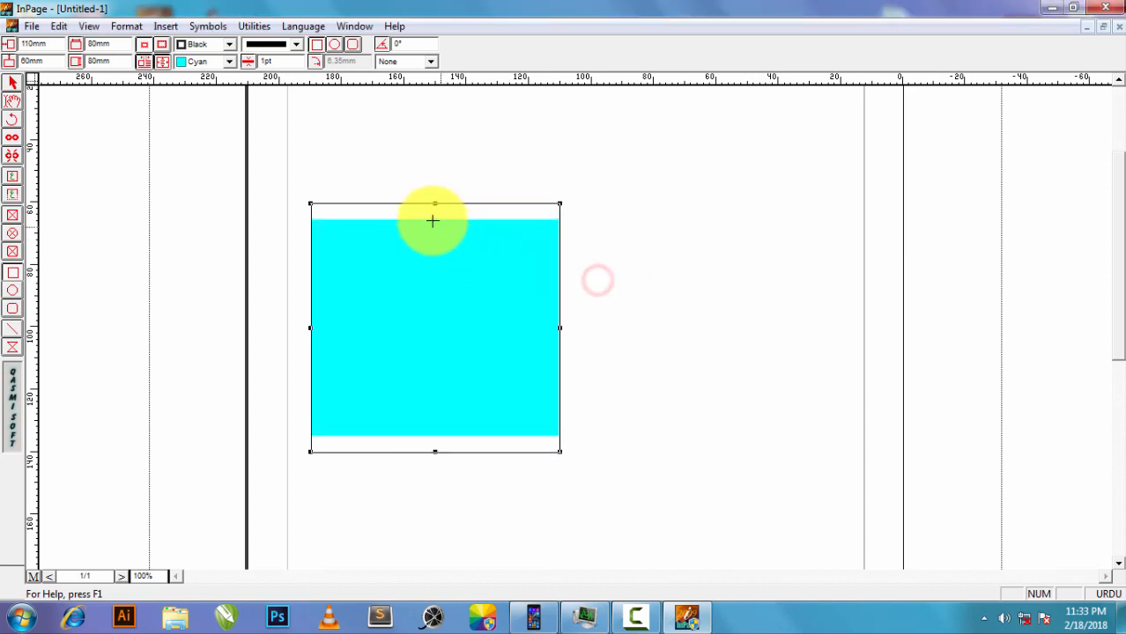
- Set the square's inset to 5 mm on all four sides, and deselect and reselect it to check the result
{"action": "left_click", "coordinate": [162, 61]}
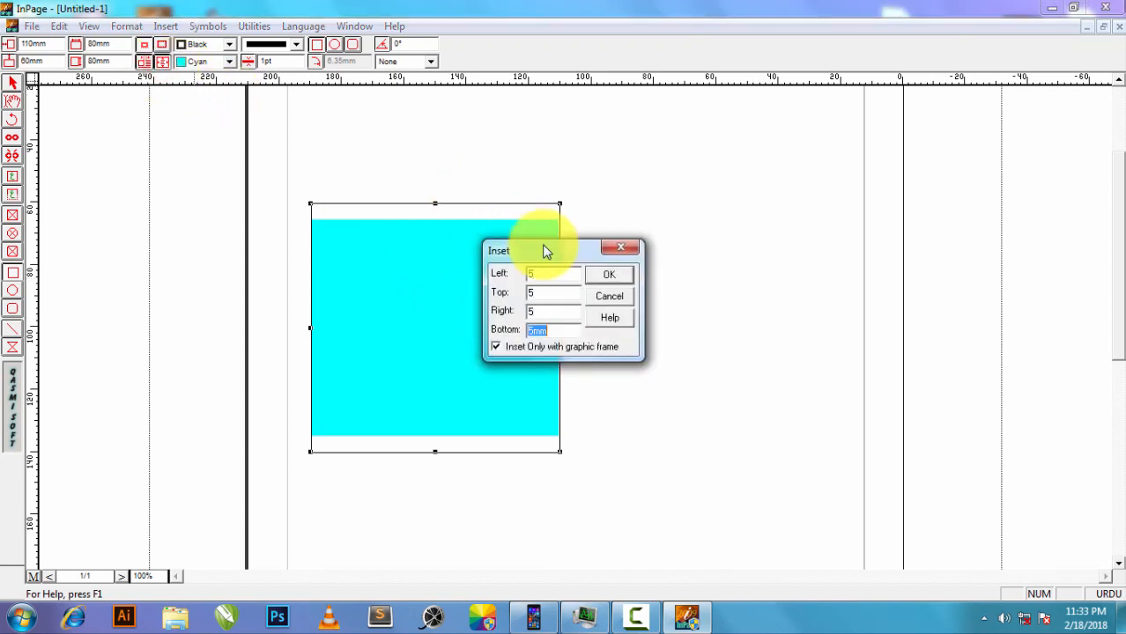
{"action": "key", "text": "Return"}
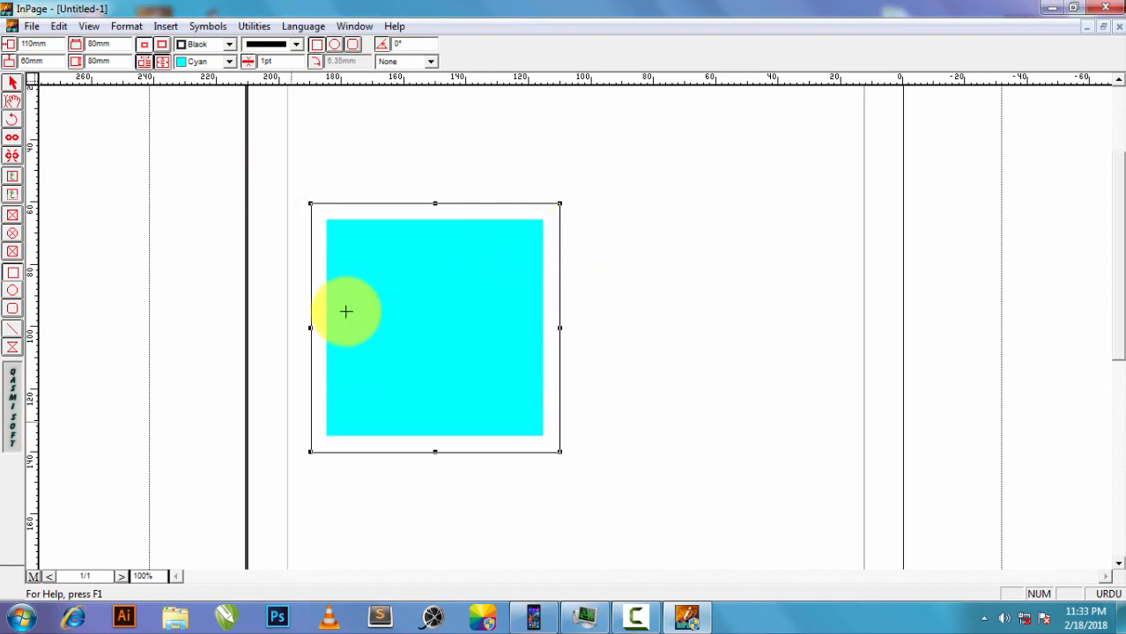
{"action": "left_click", "coordinate": [631, 221]}
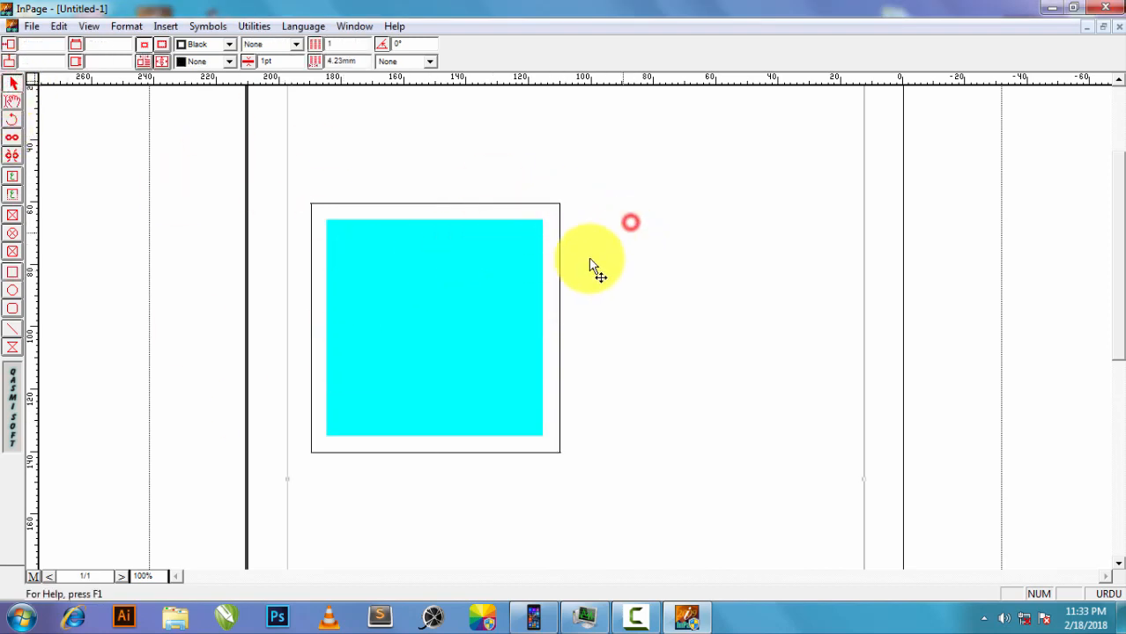
{"action": "left_click", "coordinate": [428, 315]}
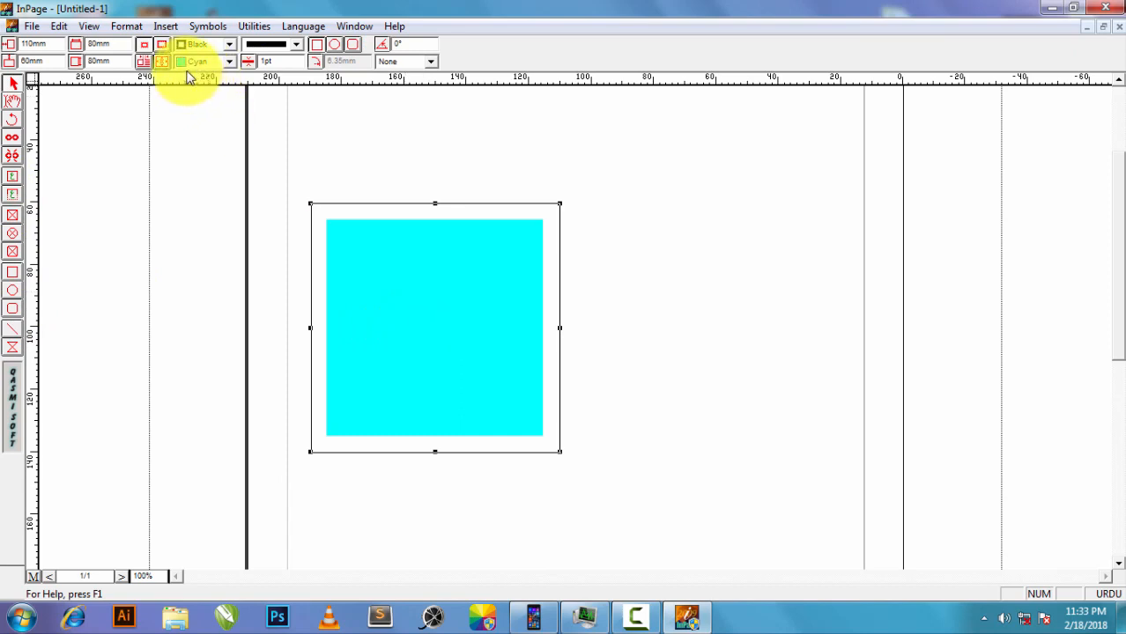
- Apply the row-of-crosses border pattern to the square with a border thickness of 6 pt
{"action": "left_click", "coordinate": [284, 44]}
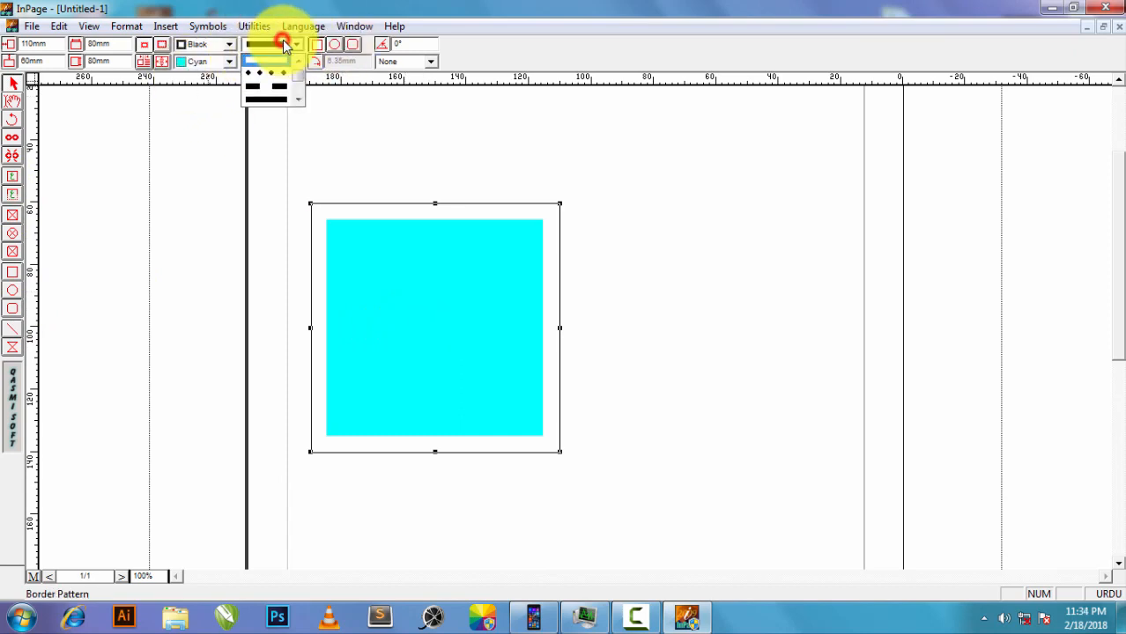
{"action": "left_click_drag", "start_coordinate": [297, 75], "coordinate": [297, 86]}
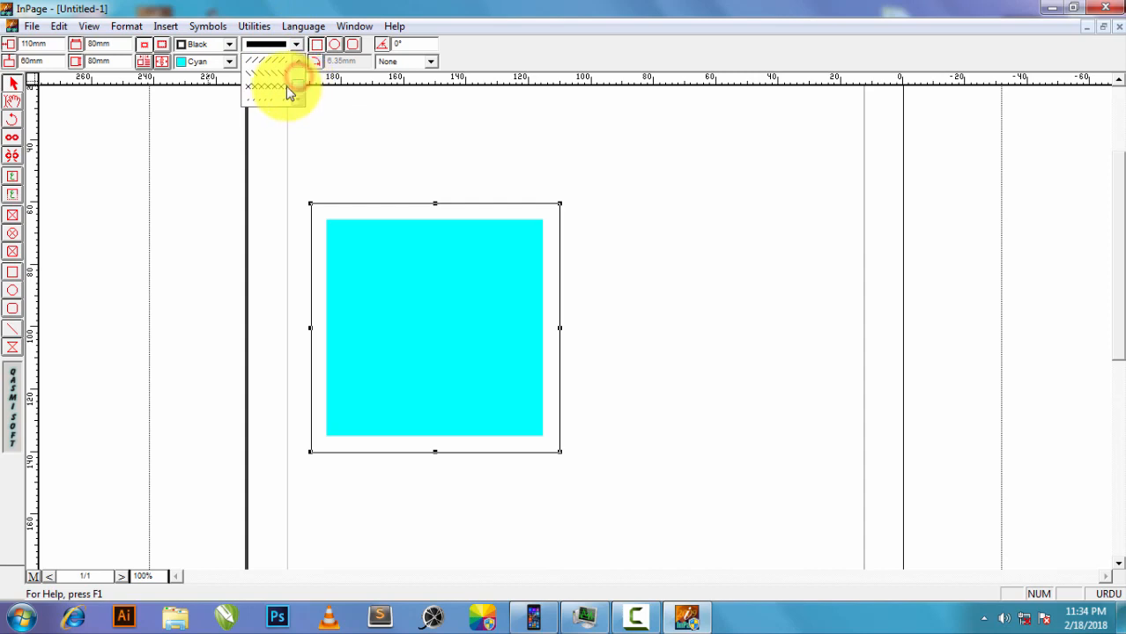
{"action": "left_click", "coordinate": [287, 88]}
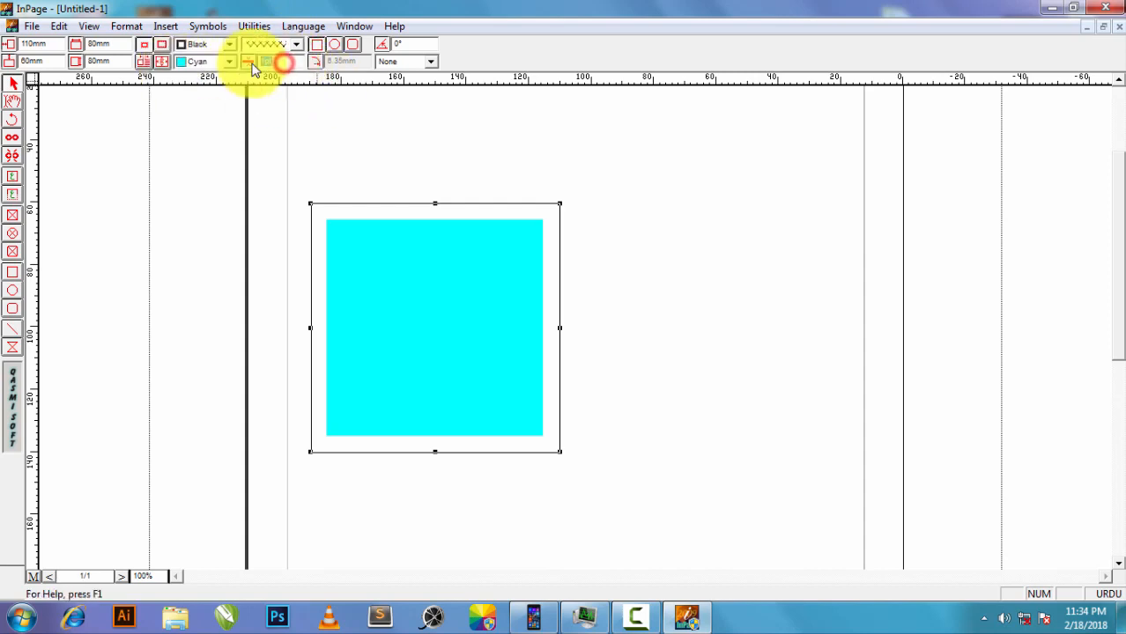
{"action": "left_click", "coordinate": [252, 62]}
{"action": "type", "text": "6"}
{"action": "key", "text": "Return"}
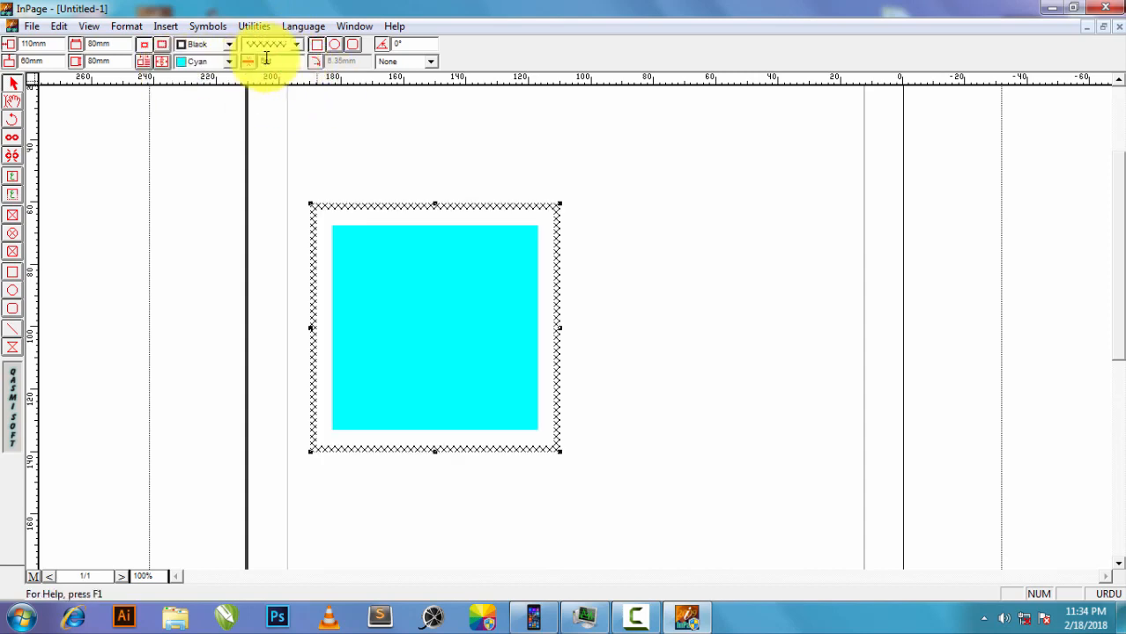
- Try a border thickness of 80 pt on the square and settle on 10 pt
{"action": "left_click", "coordinate": [250, 63]}
{"action": "left_click", "coordinate": [266, 61]}
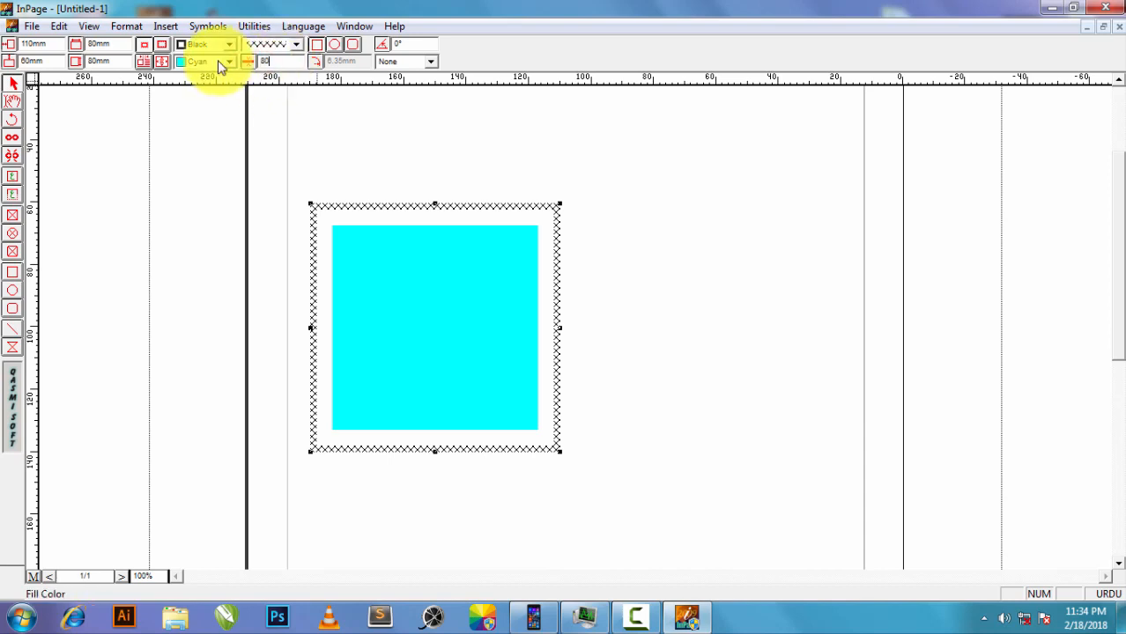
{"action": "key", "text": "Return"}
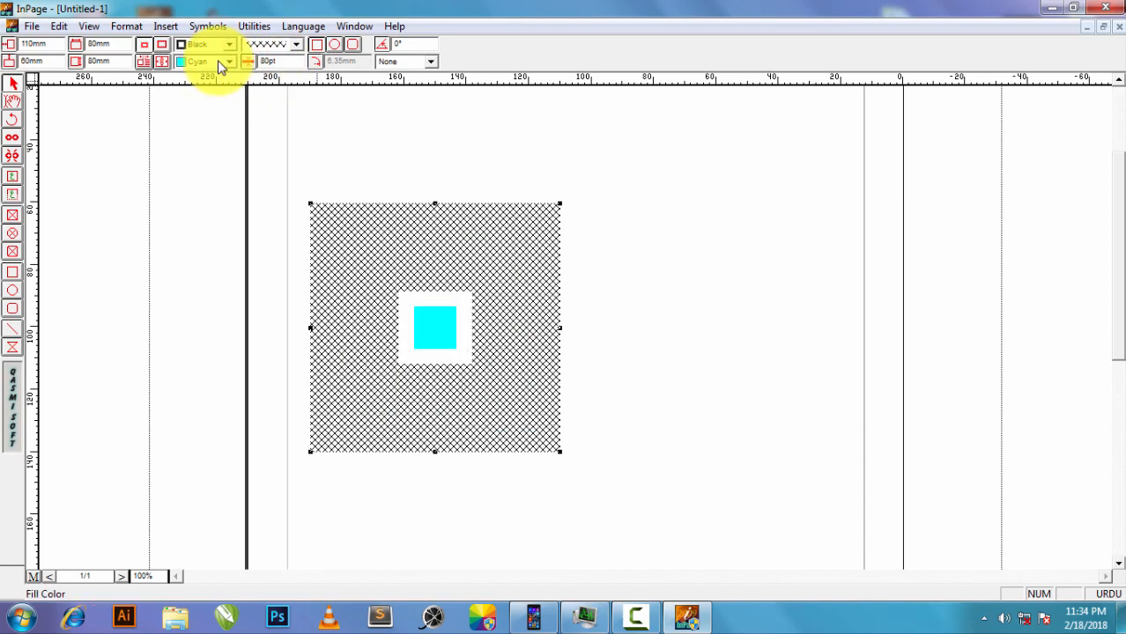
{"action": "left_click", "coordinate": [279, 58]}
{"action": "type", "text": "10"}
{"action": "key", "text": "Return"}
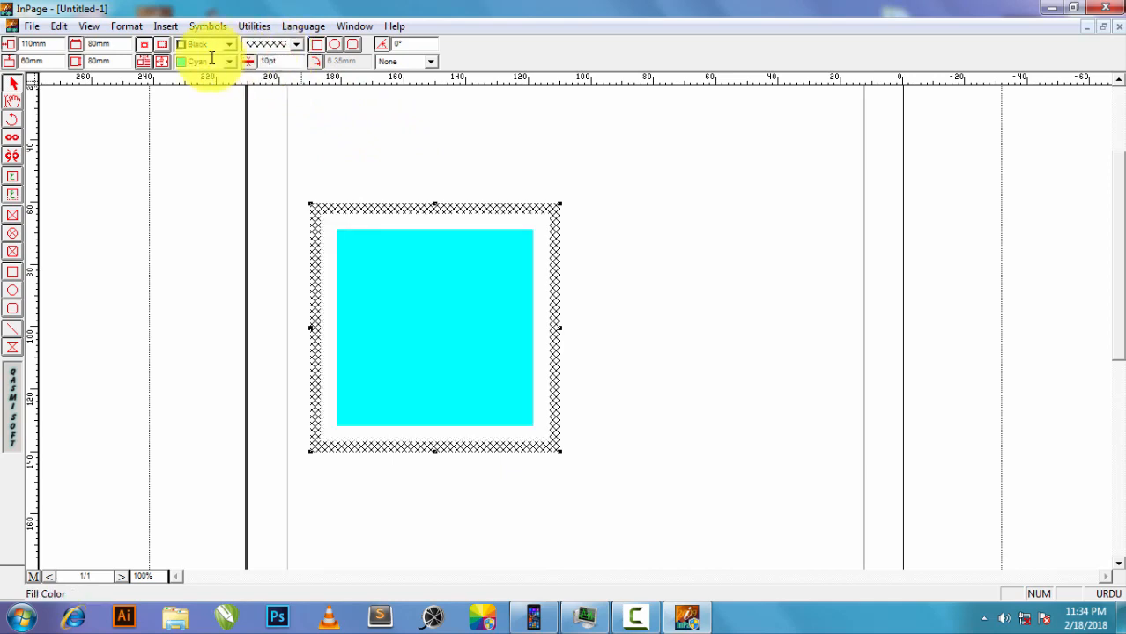
- Switch the square to a rounded rectangle, trying a corner radius of 80 mm and ending on 20 mm
{"action": "left_click", "coordinate": [335, 46]}
{"action": "left_click", "coordinate": [353, 44]}
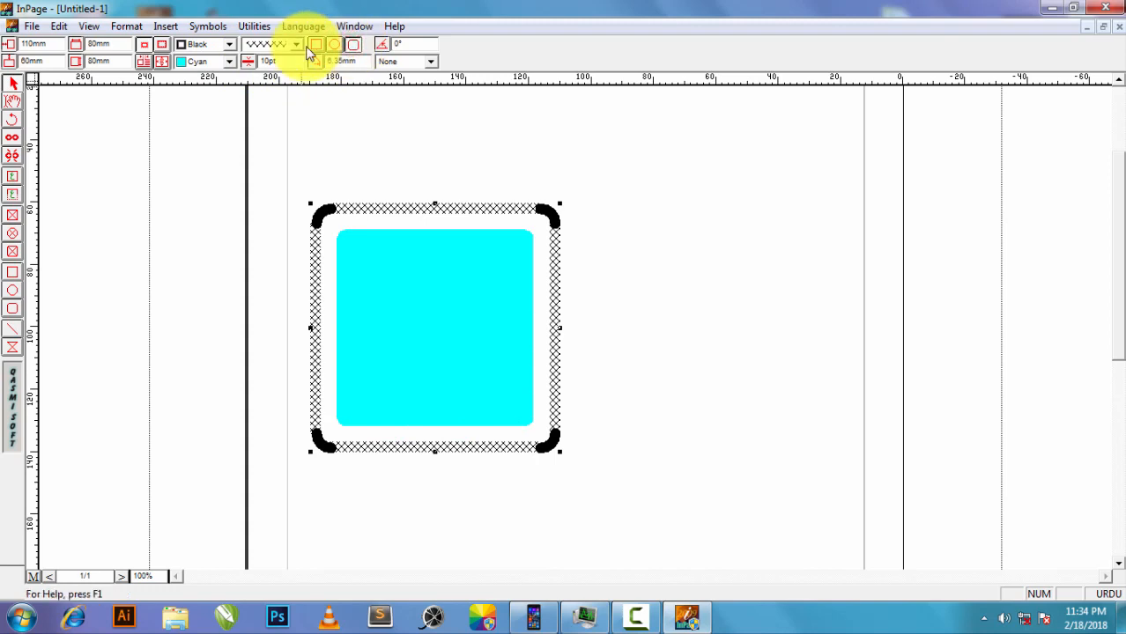
{"action": "double_click", "coordinate": [344, 61]}
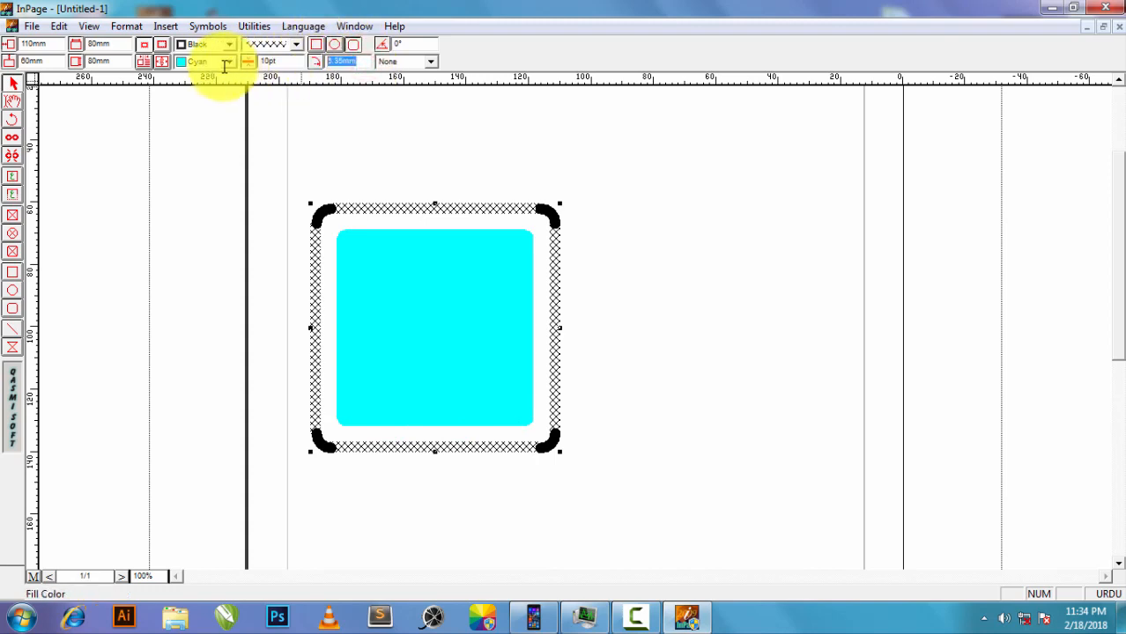
{"action": "key", "text": "Return"}
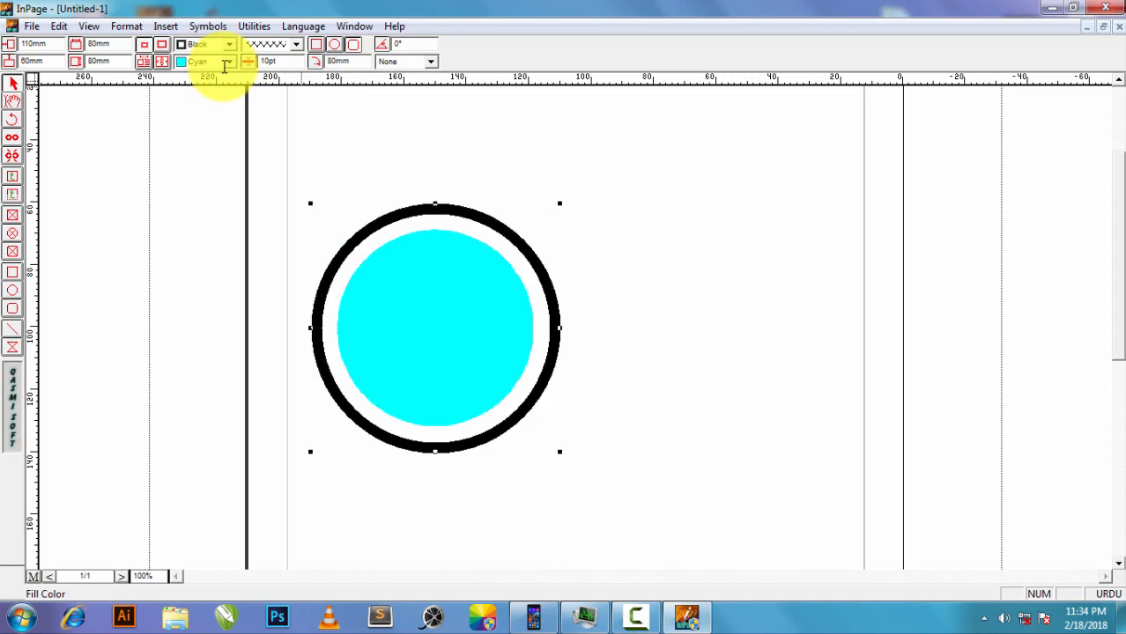
{"action": "left_click", "coordinate": [360, 61]}
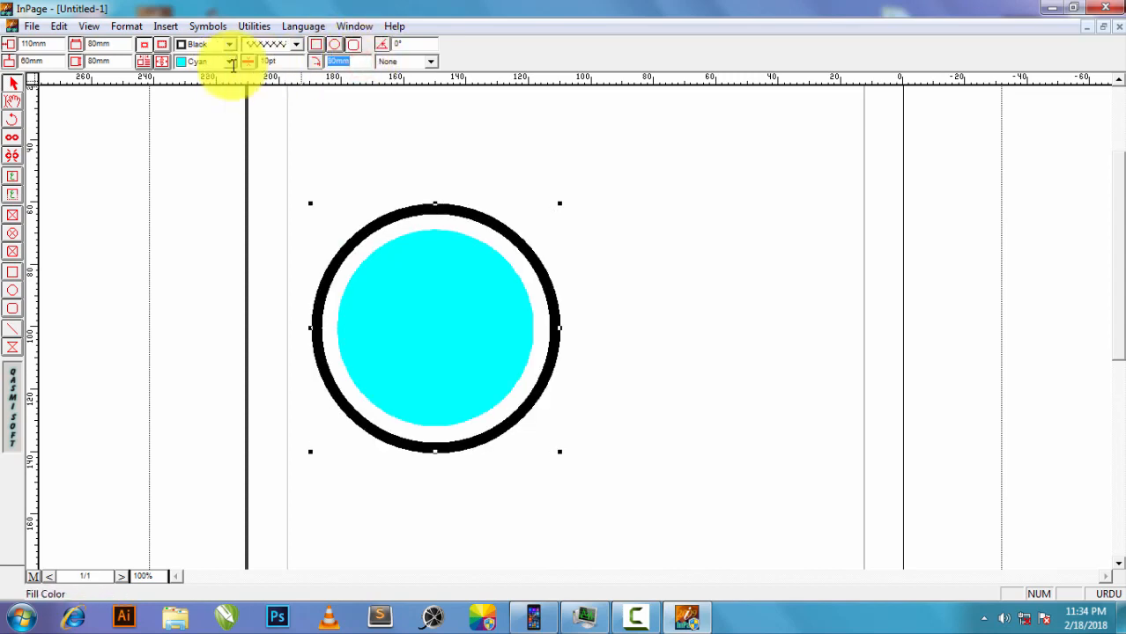
{"action": "key", "text": "Return"}
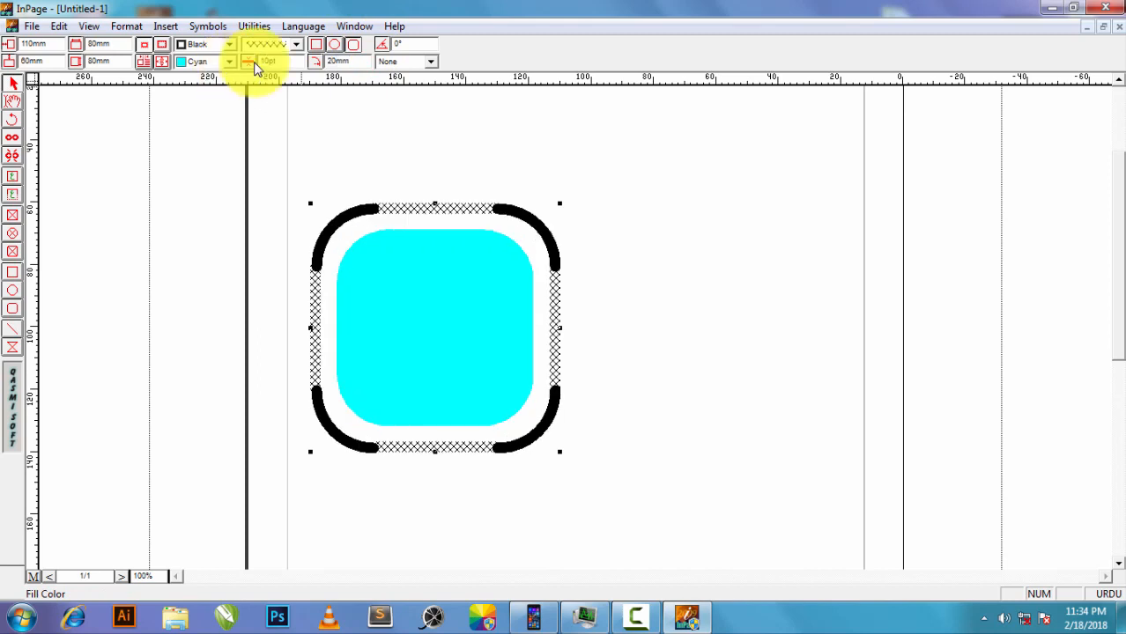
- Rotate the rounded square to 50° and change its final rotation angle to 90°
{"action": "type", "text": "5"}
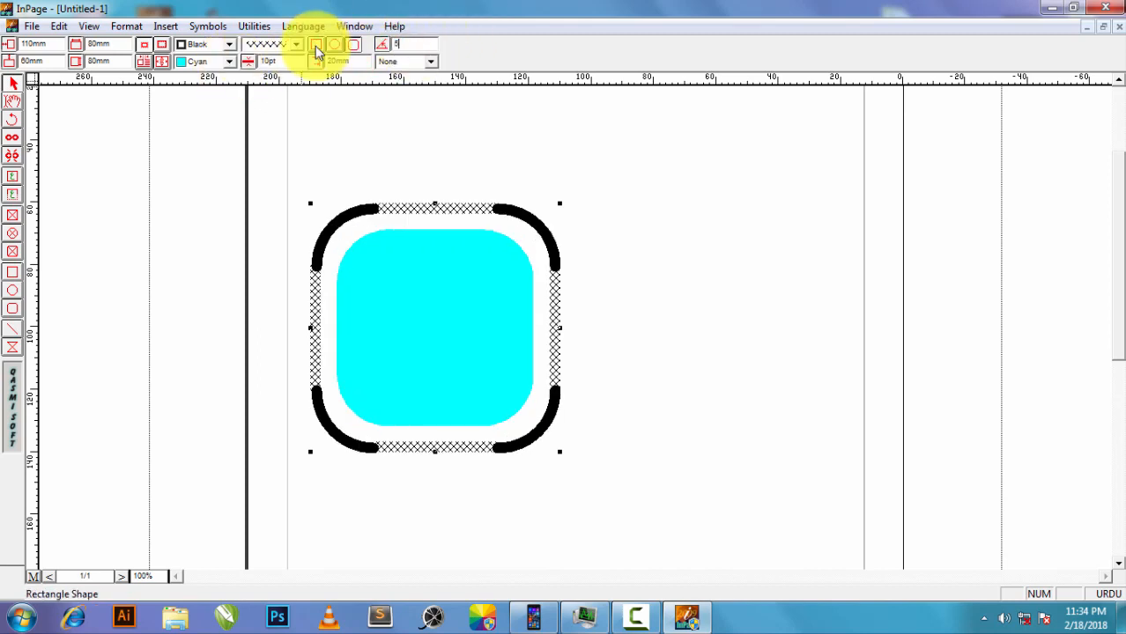
{"action": "type", "text": "0"}
{"action": "key", "text": "Return"}
{"action": "left_click", "coordinate": [416, 43]}
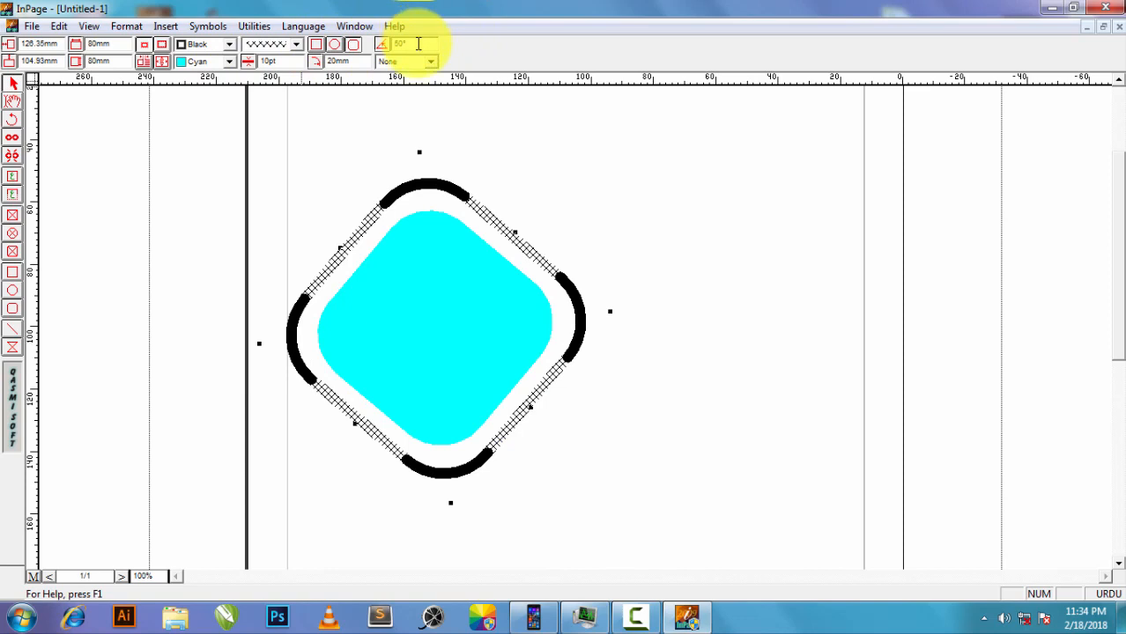
{"action": "key", "text": "Return"}
{"action": "left_click", "coordinate": [415, 44]}
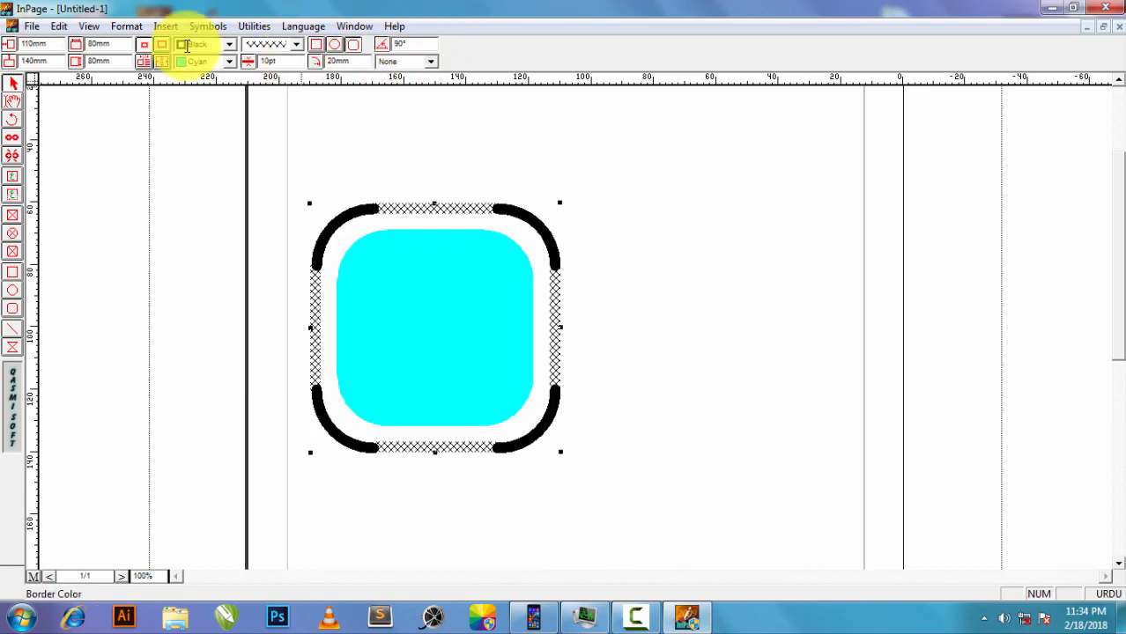
- Rotate the rounded square to 75° and delete it from the page
{"action": "left_click", "coordinate": [417, 43]}
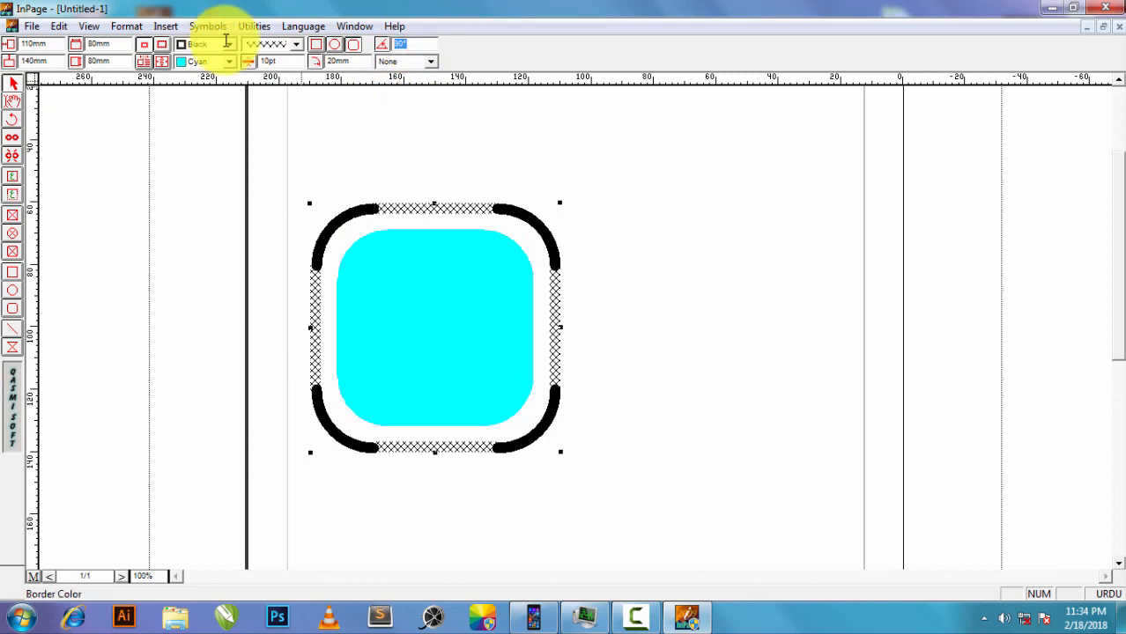
{"action": "key", "text": "Return"}
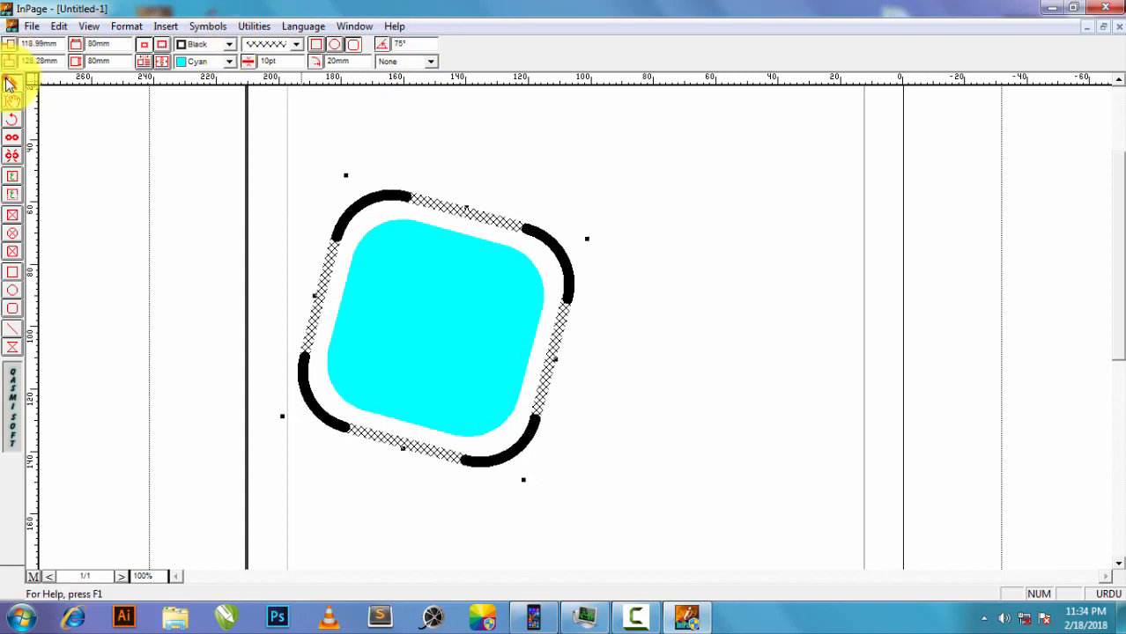
{"action": "left_click", "coordinate": [432, 303]}
{"action": "key", "text": "Delete"}
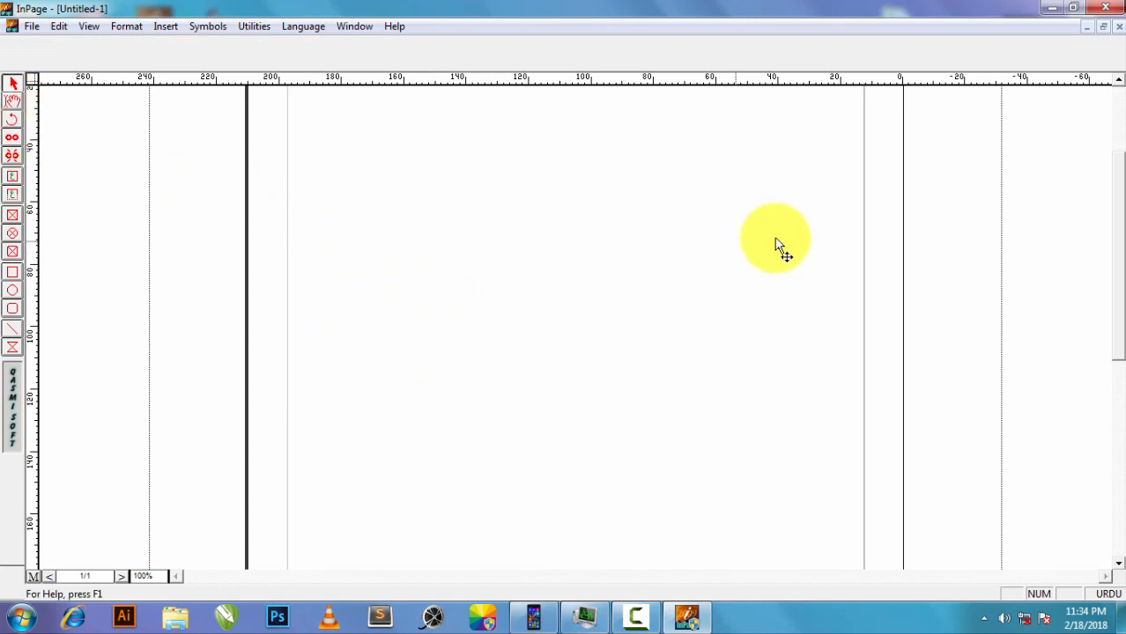
- Enter the Urdu text "پاکستان زندہ باد۔ پاکستان پائندہ باد۔" at the start of the page's text box
{"action": "left_click", "coordinate": [1118, 79]}
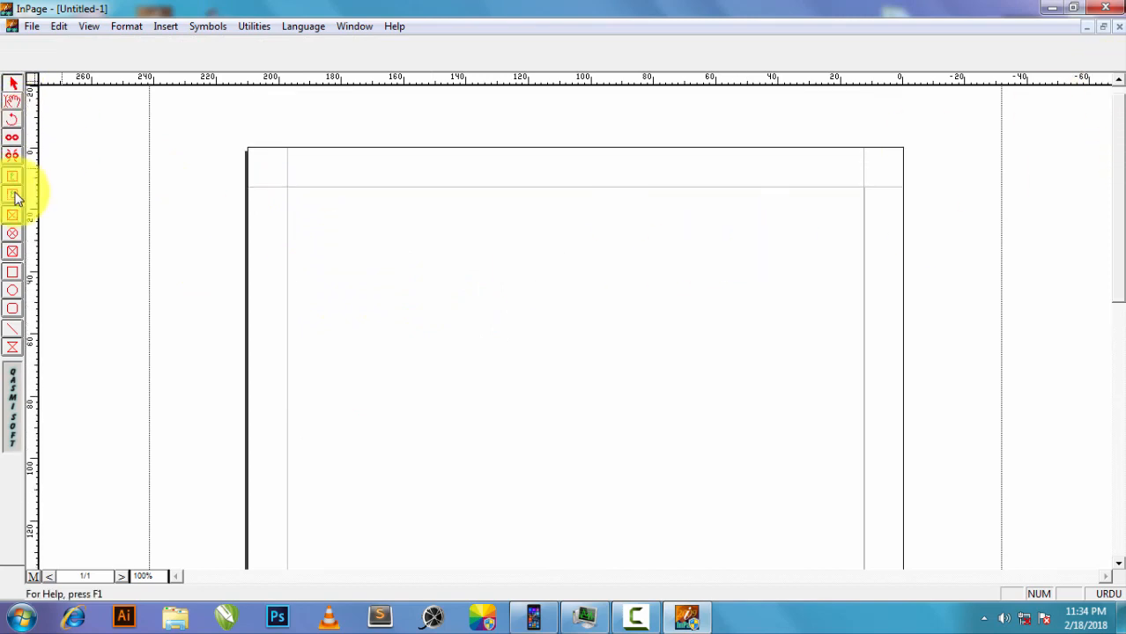
{"action": "left_click", "coordinate": [13, 103]}
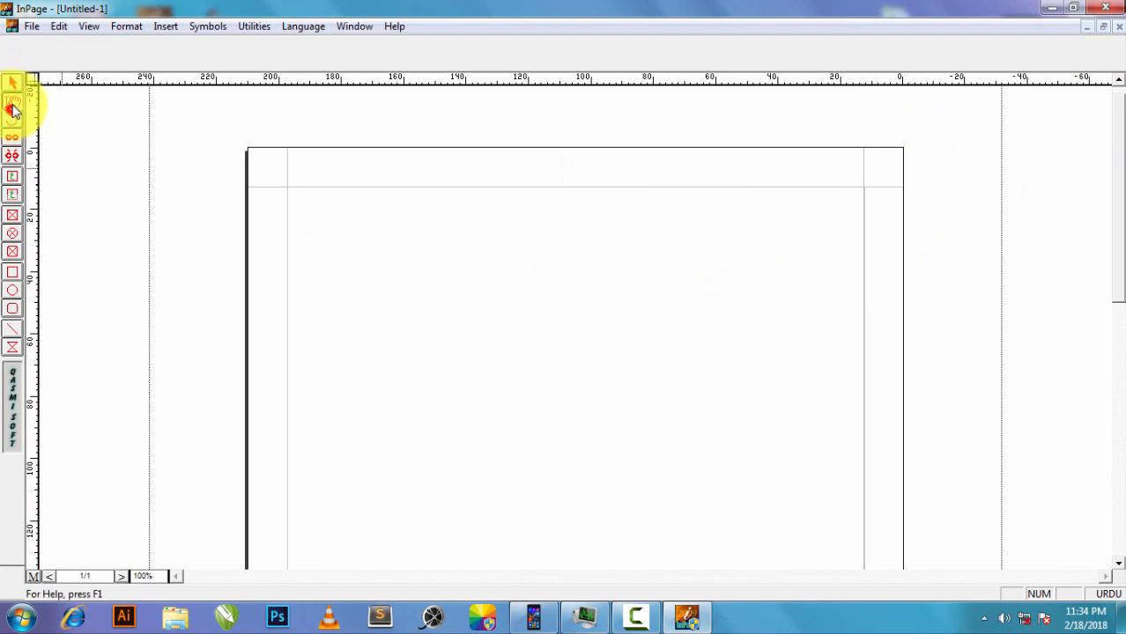
{"action": "left_click", "coordinate": [856, 226]}
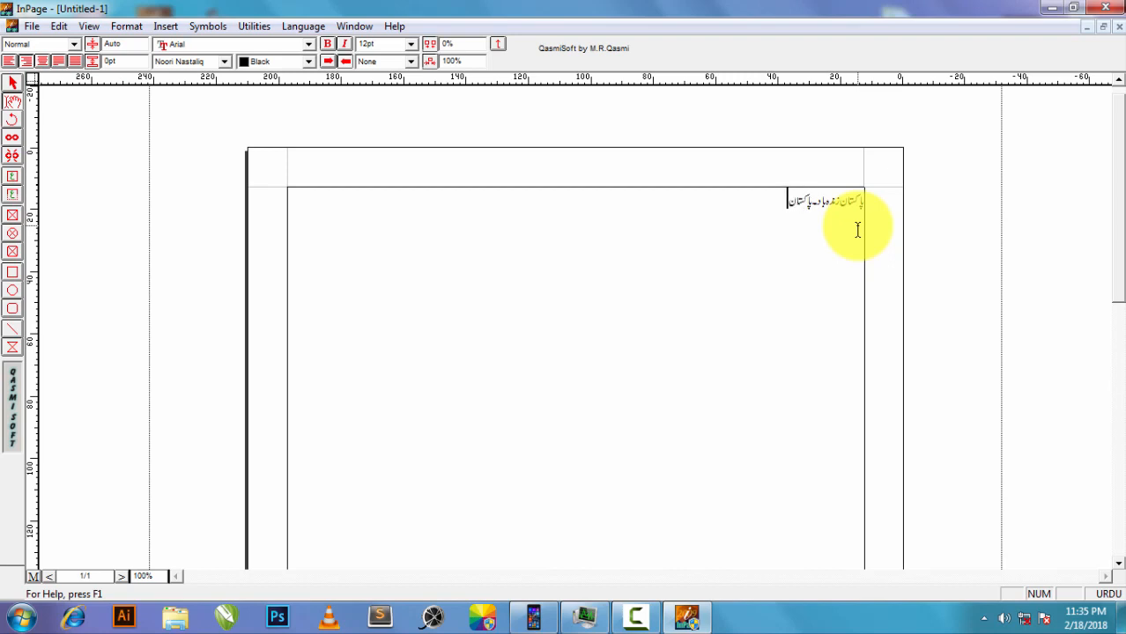
{"action": "type", "text": "ہ باد۔"}
- Copy the Urdu text and paste it repeatedly until it forms a block of sixteen lines
{"action": "key", "text": "ctrl+a"}
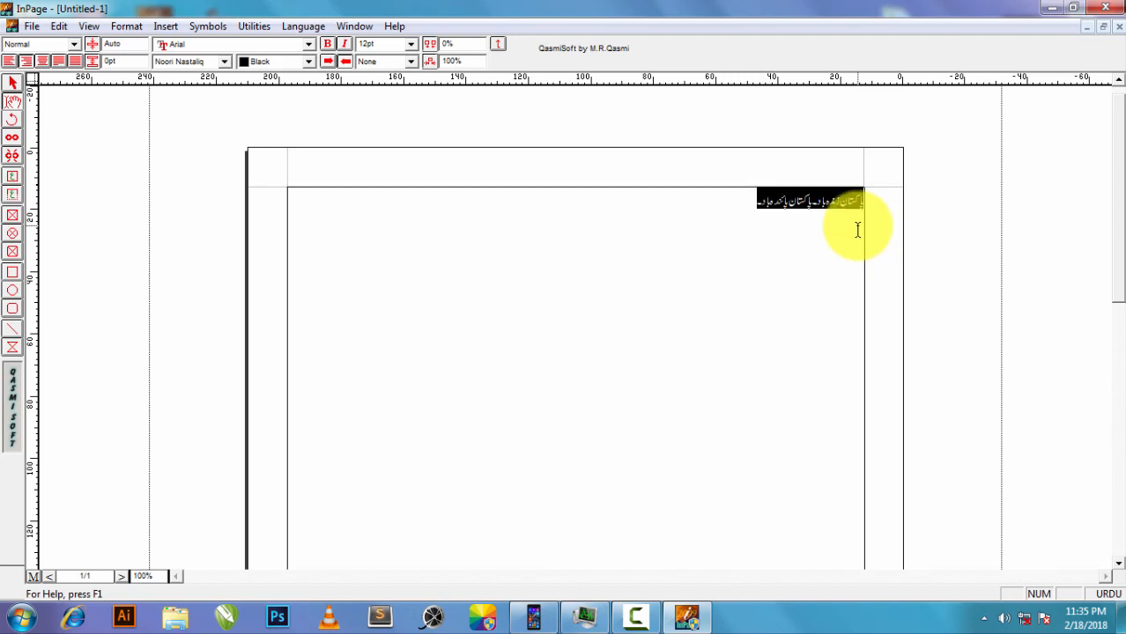
{"action": "left_click", "coordinate": [857, 229]}
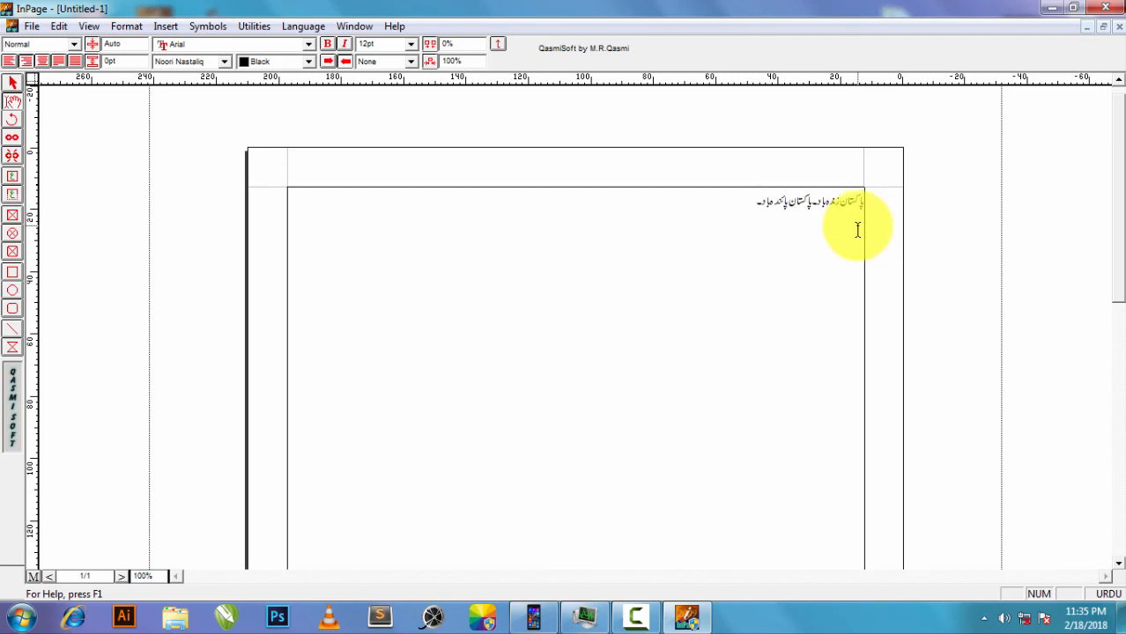
{"action": "key", "text": "ctrl+v"}
{"action": "key", "text": "ctrl+v"}
{"action": "key", "text": "ctrl+v"}
{"action": "key", "text": "ctrl+v"}
{"action": "key", "text": "ctrl+v"}
{"action": "key", "text": "ctrl+v"}
{"action": "key", "text": "ctrl+v"}
{"action": "key", "text": "ctrl+v"}
{"action": "key", "text": "ctrl+v"}
{"action": "key", "text": "ctrl+v"}
{"action": "key", "text": "ctrl+v"}
{"action": "key", "text": "ctrl+v"}
{"action": "key", "text": "ctrl+v"}
{"action": "key", "text": "ctrl+v"}
{"action": "key", "text": "ctrl+v"}
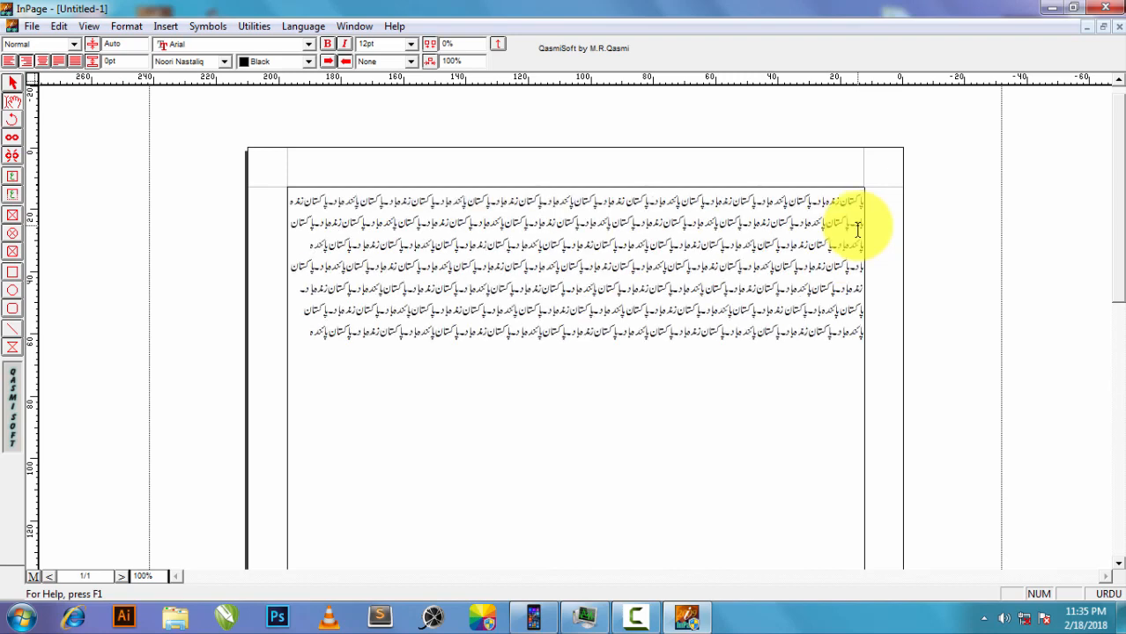
{"action": "key", "text": "ctrl+v"}
{"action": "key", "text": "ctrl+v"}
{"action": "key", "text": "ctrl+v"}
{"action": "key", "text": "ctrl+v"}
{"action": "key", "text": "ctrl+v"}
{"action": "key", "text": "ctrl+v"}
{"action": "key", "text": "ctrl+v"}
{"action": "key", "text": "ctrl+v"}
{"action": "key", "text": "ctrl+v"}
{"action": "key", "text": "ctrl+v"}
{"action": "key", "text": "ctrl+v"}
{"action": "key", "text": "ctrl+v"}
{"action": "key", "text": "ctrl+v"}
{"action": "key", "text": "ctrl+v"}
{"action": "key", "text": "ctrl+v"}
{"action": "key", "text": "ctrl+v"}
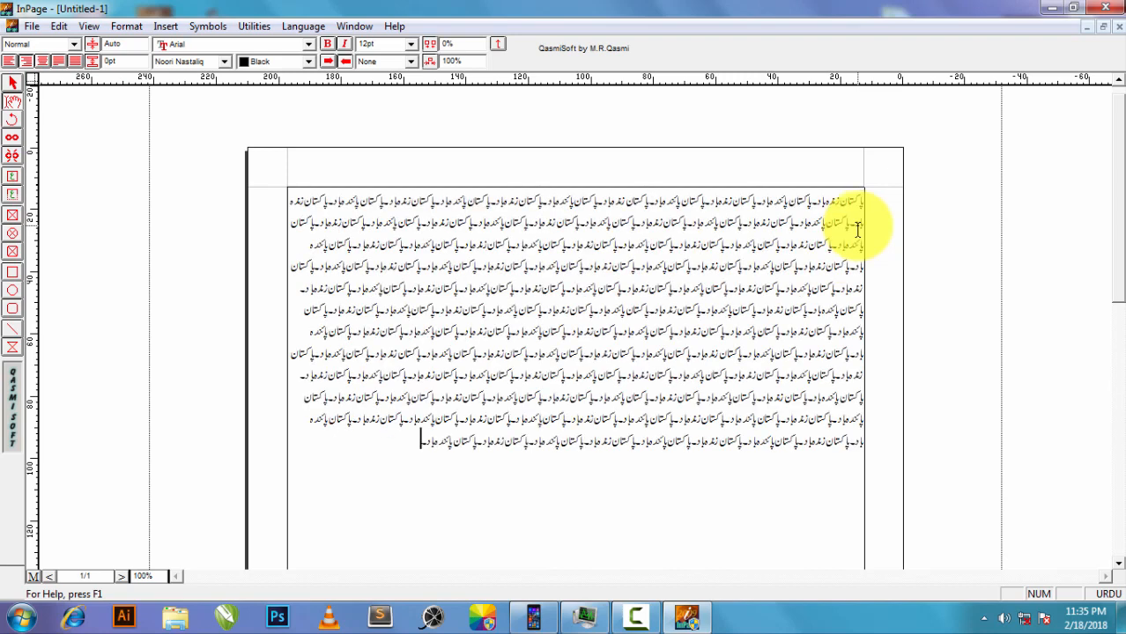
{"action": "key", "text": "ctrl+v"}
{"action": "key", "text": "ctrl+v"}
{"action": "key", "text": "ctrl+v"}
{"action": "key", "text": "ctrl+v"}
{"action": "key", "text": "ctrl+v"}
{"action": "key", "text": "ctrl+v"}
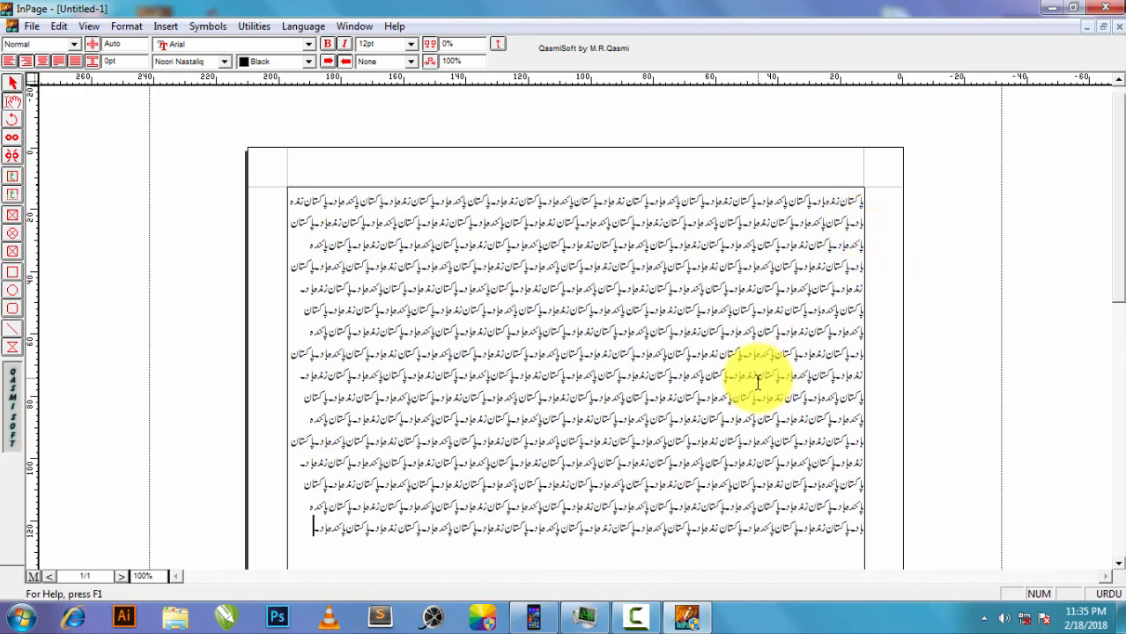
- Try centre alignment on all the page text, settle on justified alignment, and deselect it
{"action": "key", "text": "ctrl+a"}
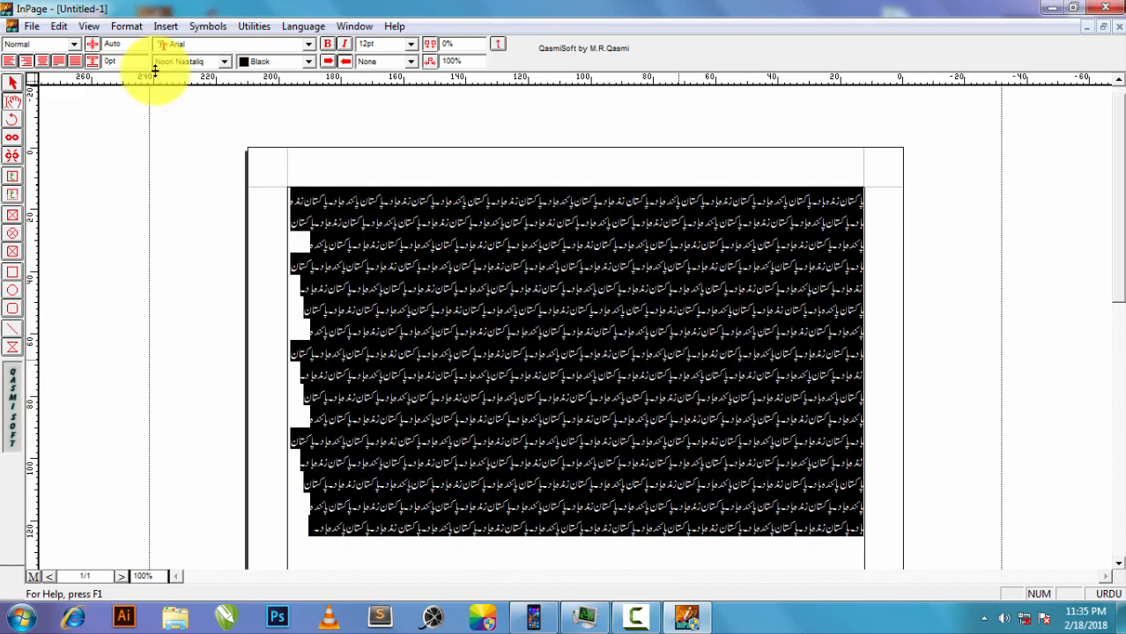
{"action": "left_click", "coordinate": [40, 61]}
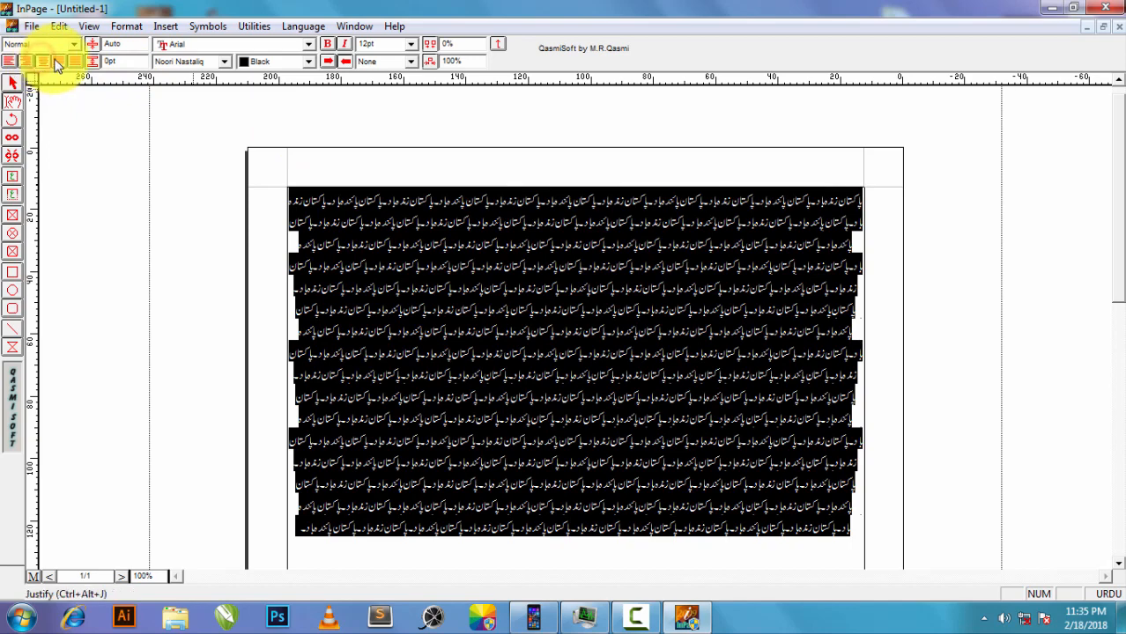
{"action": "left_click", "coordinate": [55, 61]}
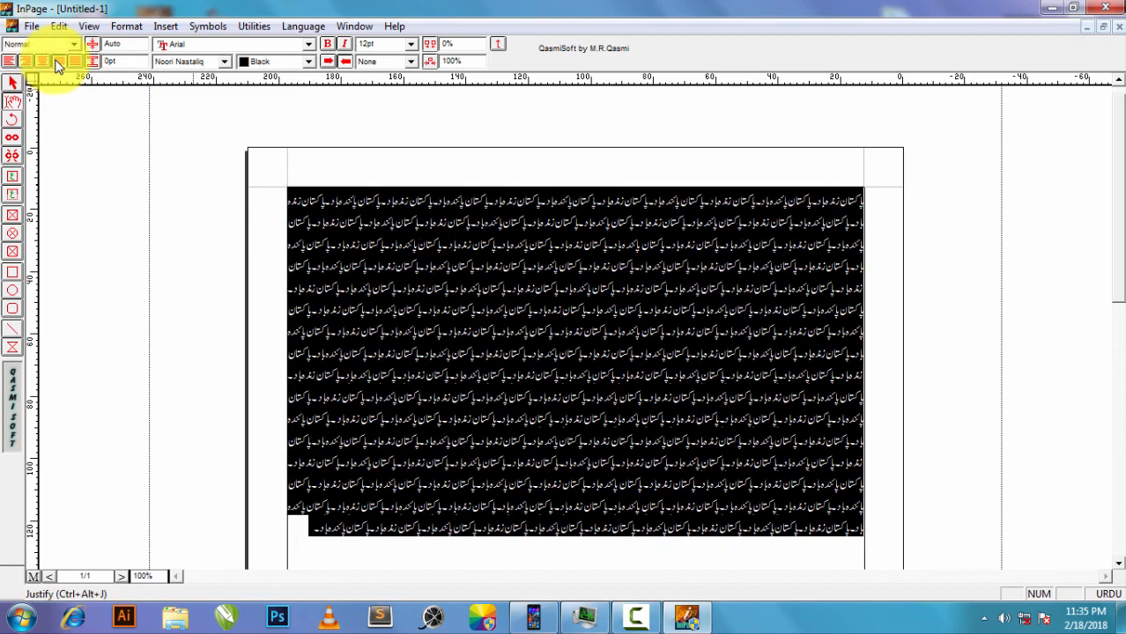
{"action": "left_click", "coordinate": [305, 523]}
- Dismiss the text run-around settings unchanged and draw a rectangle about 58 × 39 mm in the middle of the text block
{"action": "left_click", "coordinate": [12, 270]}
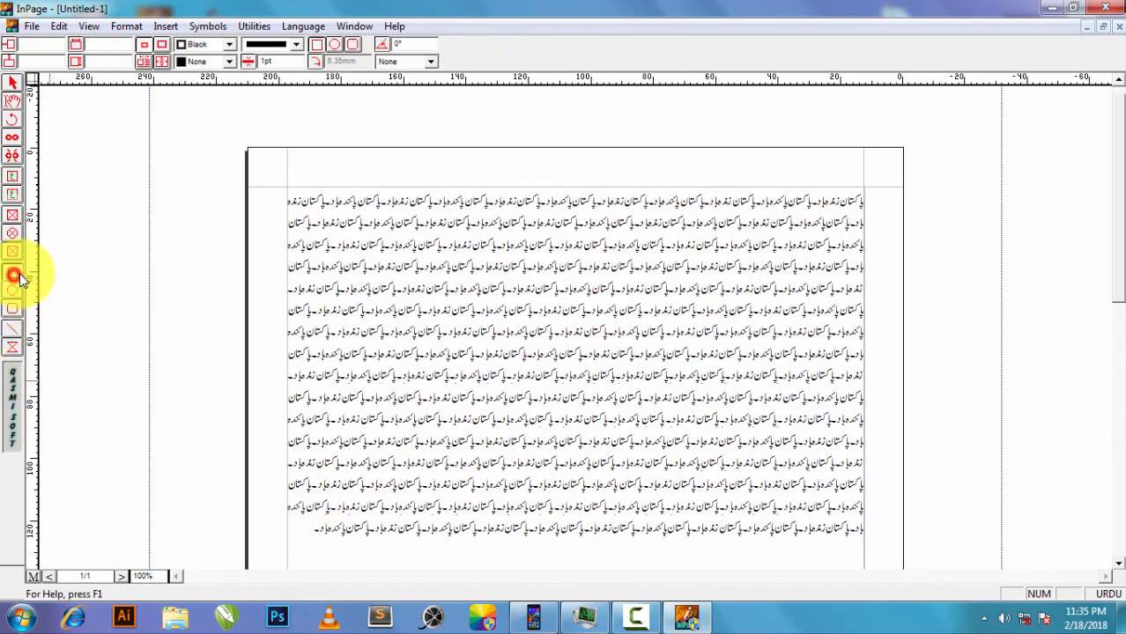
{"action": "double_click", "coordinate": [143, 61]}
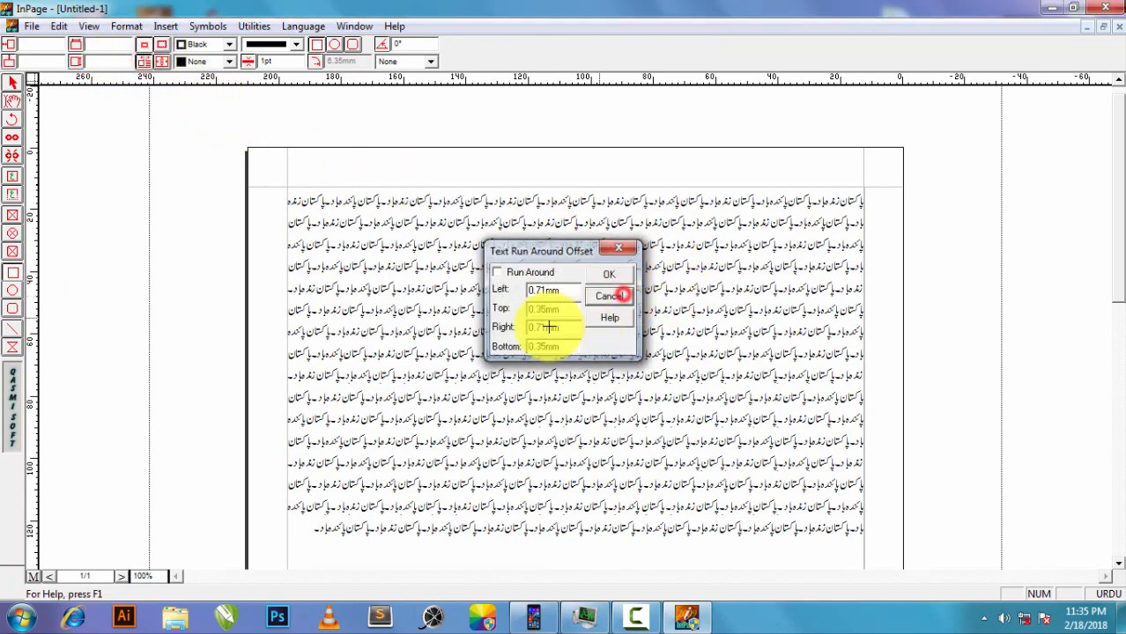
{"action": "left_click", "coordinate": [608, 297]}
{"action": "left_click_drag", "start_coordinate": [480, 311], "coordinate": [661, 433]}
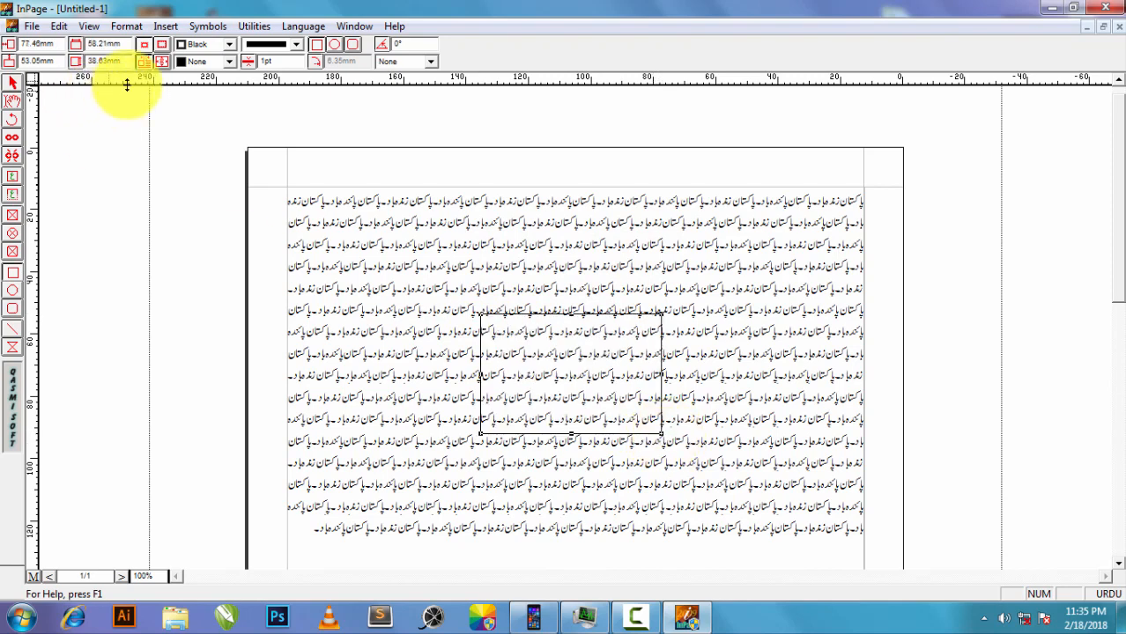
- Enable Run Around for the rectangle, keeping offsets of 0.71 mm left and right and 0.35 mm top and bottom
{"action": "left_click", "coordinate": [145, 64]}
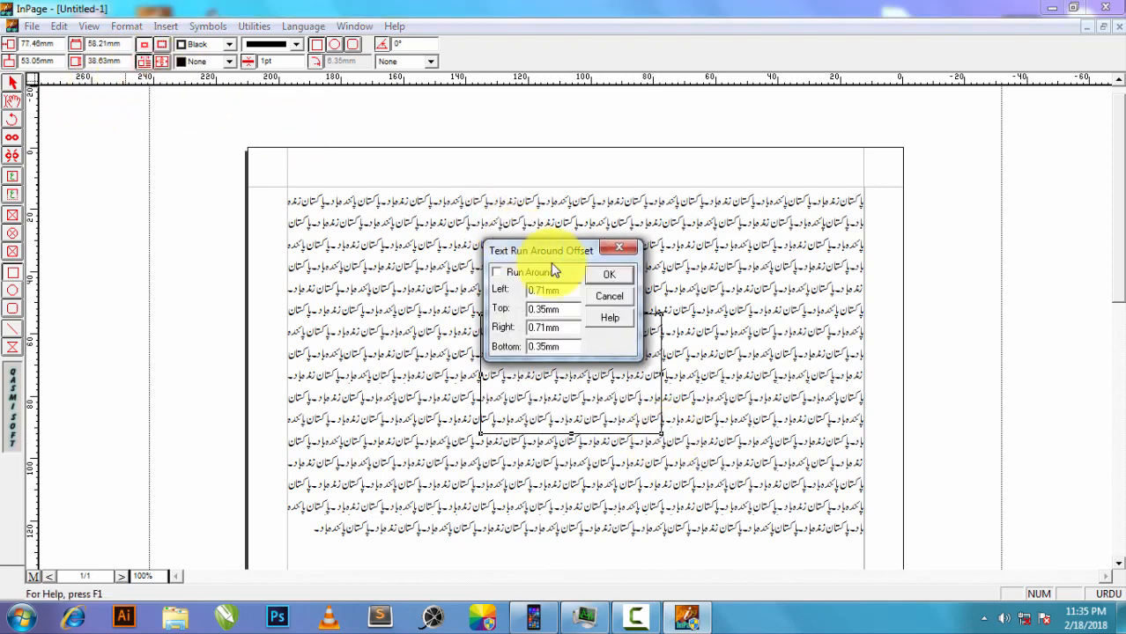
{"action": "left_click", "coordinate": [497, 272]}
{"action": "left_click", "coordinate": [596, 274]}
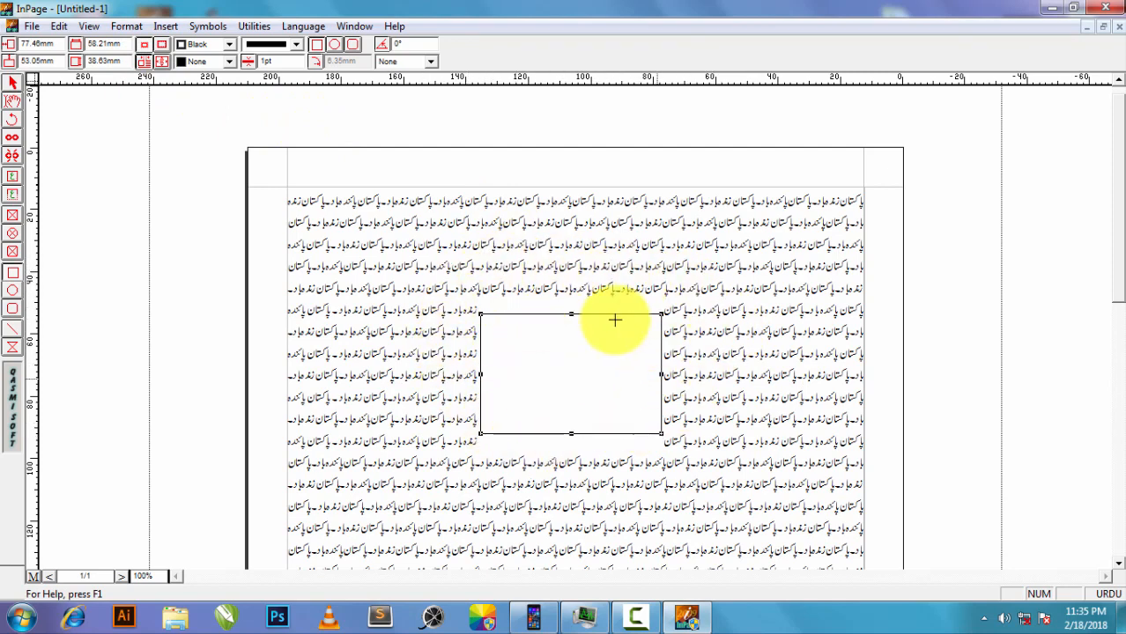
{"action": "left_click", "coordinate": [677, 281]}
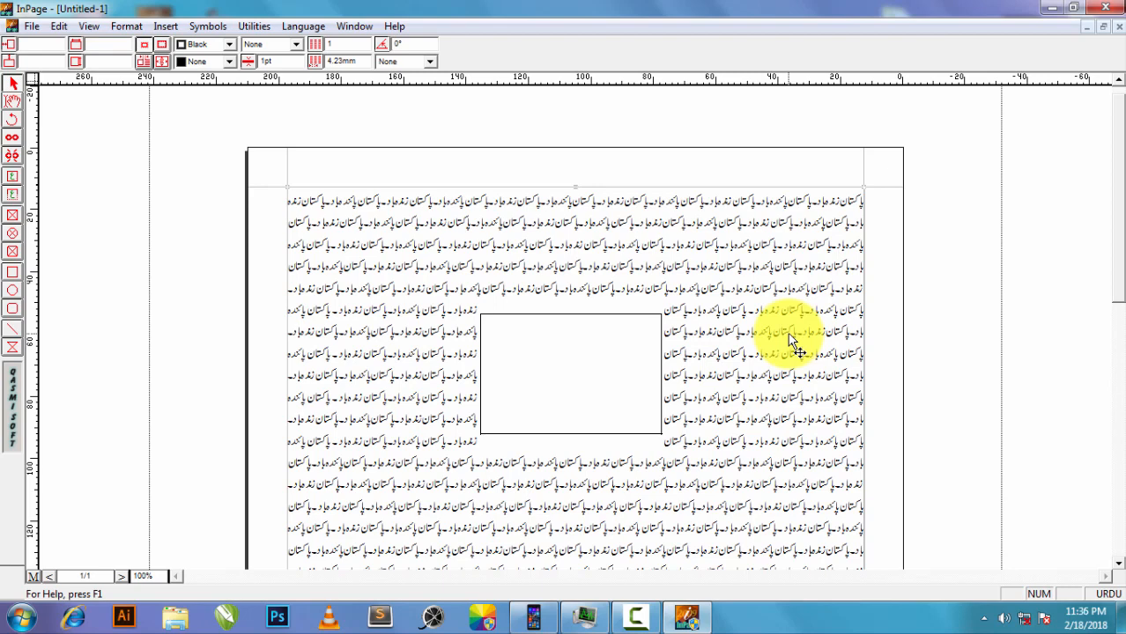
- Draw a rectangular picture frame about 58 × 39 mm over the rectangle and import manipu.jpg from the Desktop into it
{"action": "left_click", "coordinate": [14, 216]}
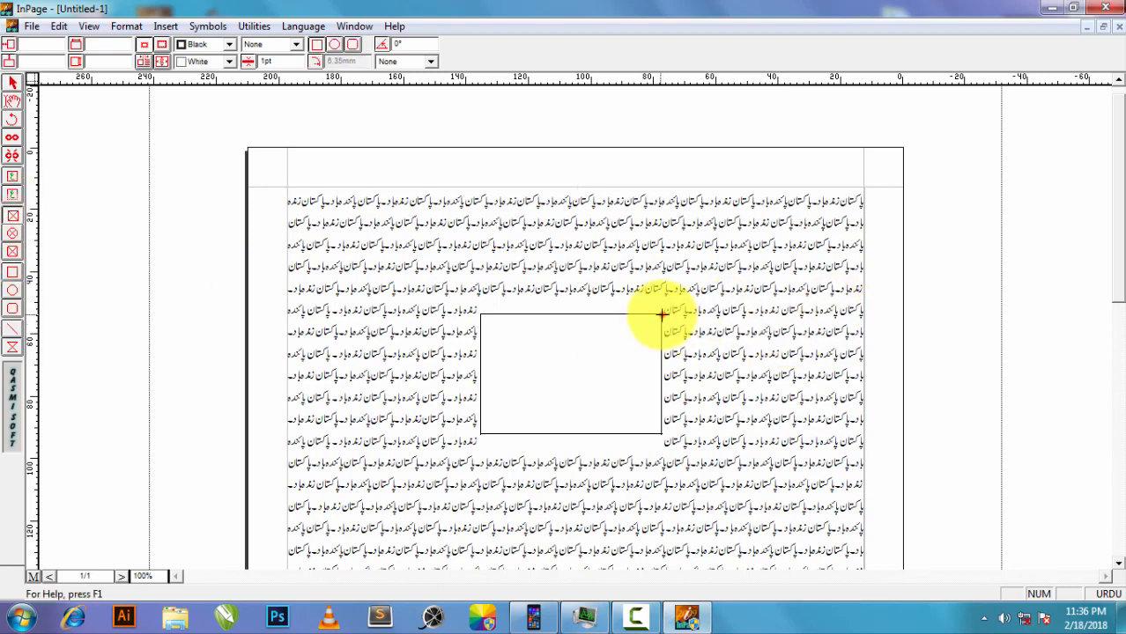
{"action": "left_click_drag", "start_coordinate": [660, 314], "coordinate": [482, 431]}
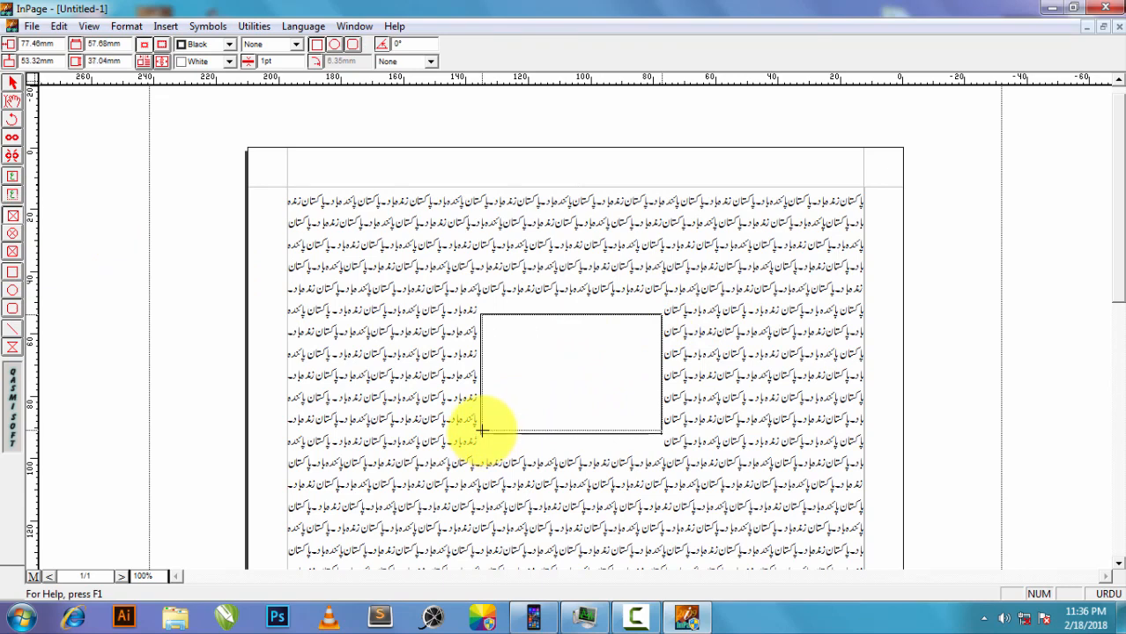
{"action": "right_click", "coordinate": [546, 380]}
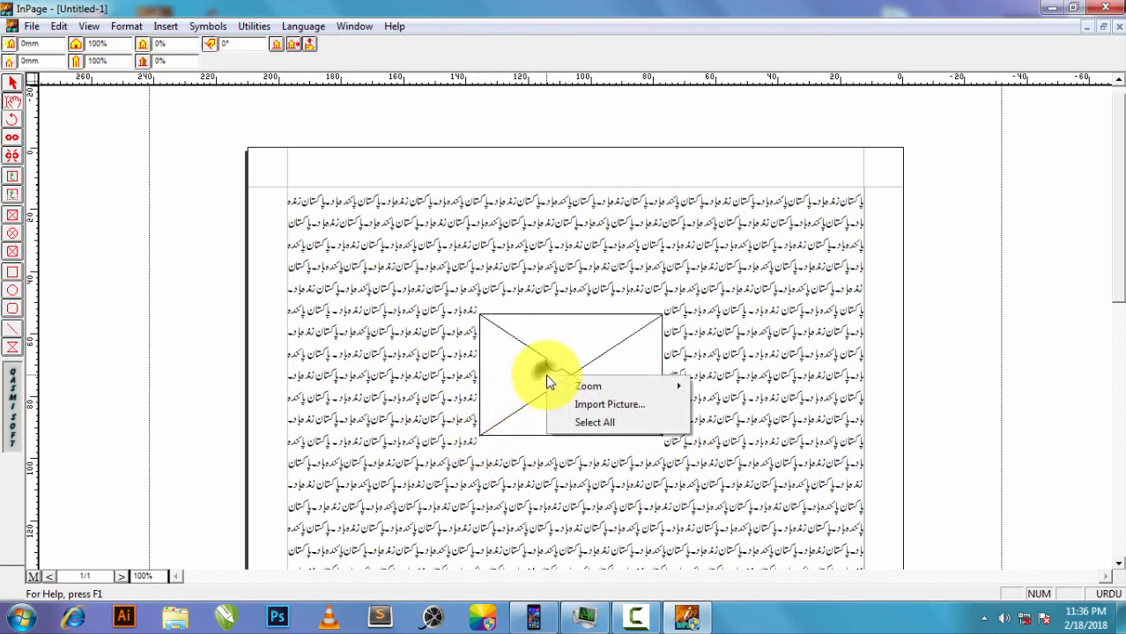
{"action": "left_click", "coordinate": [582, 404]}
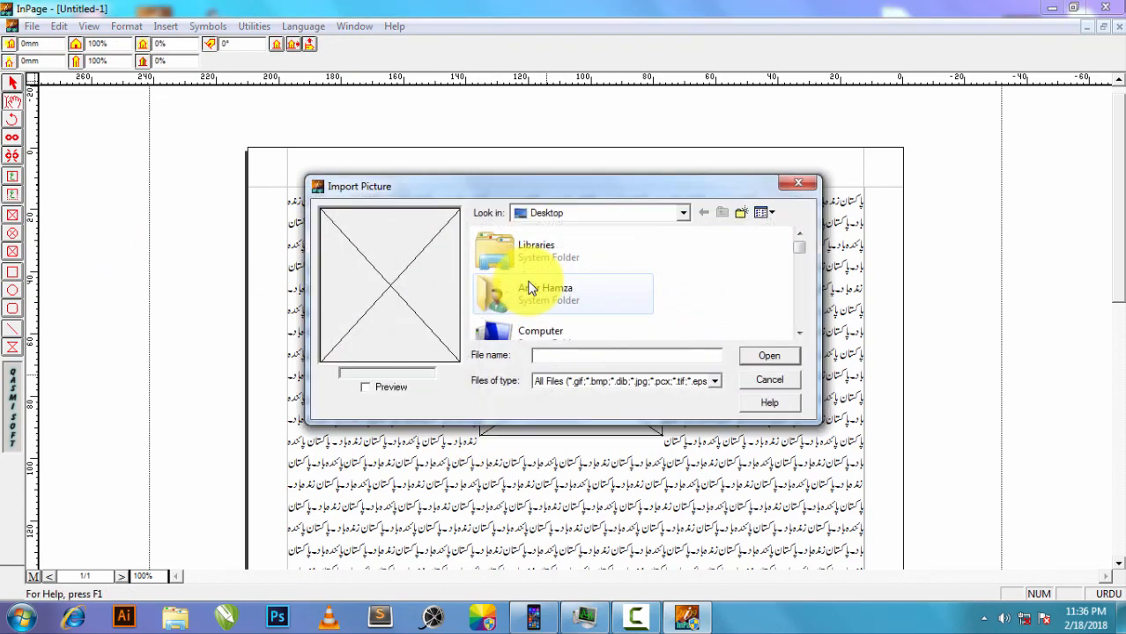
{"action": "left_click", "coordinate": [605, 300]}
{"action": "key", "text": "m"}
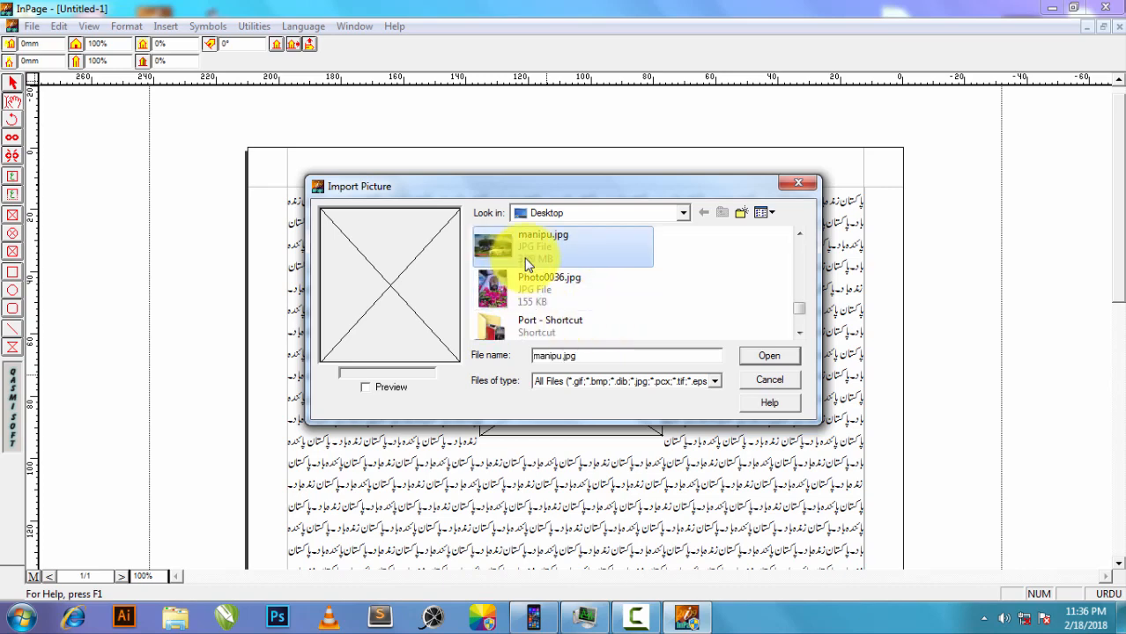
{"action": "double_click", "coordinate": [527, 249]}
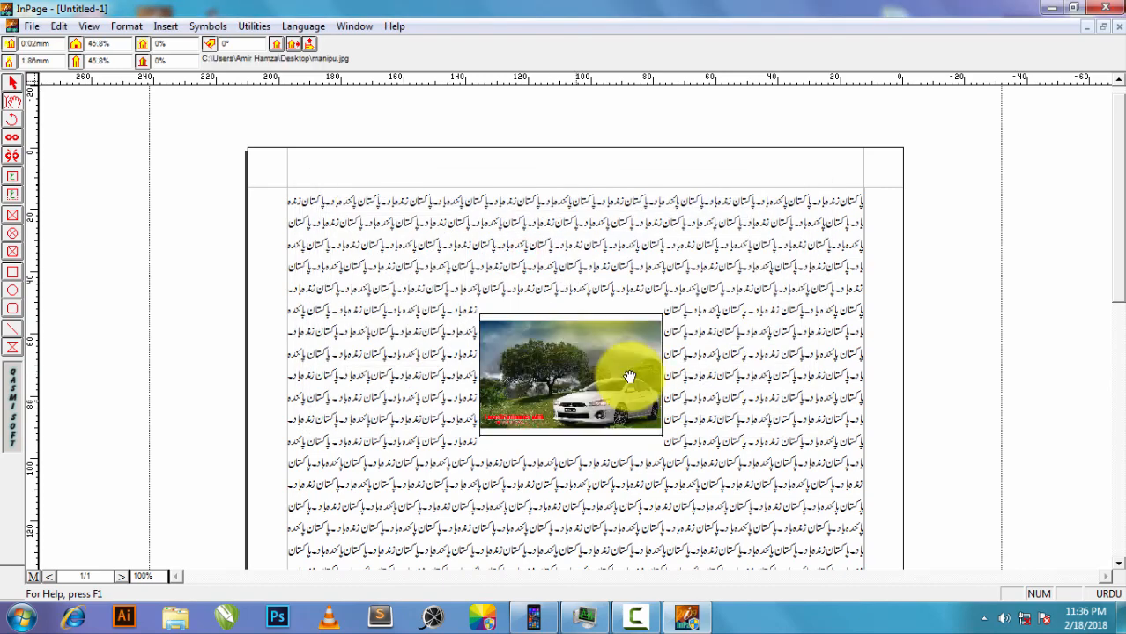
- Scale the car picture to 50% and finally to 60% in both directions, and reposition it to fill its frame
{"action": "left_click_drag", "start_coordinate": [629, 377], "coordinate": [585, 364]}
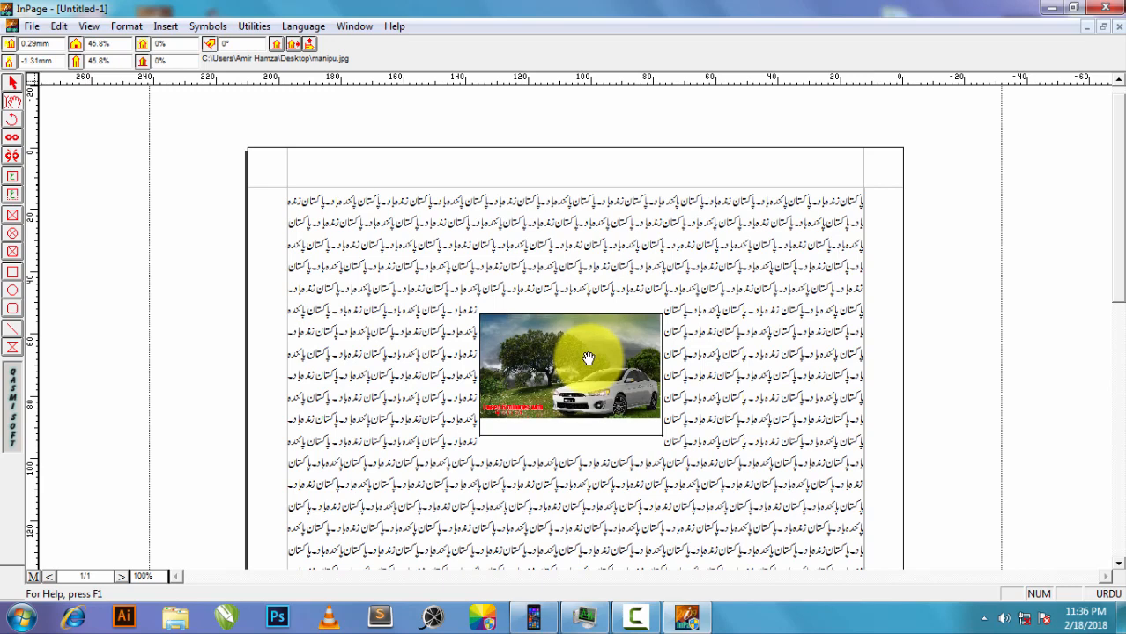
{"action": "left_click", "coordinate": [117, 43]}
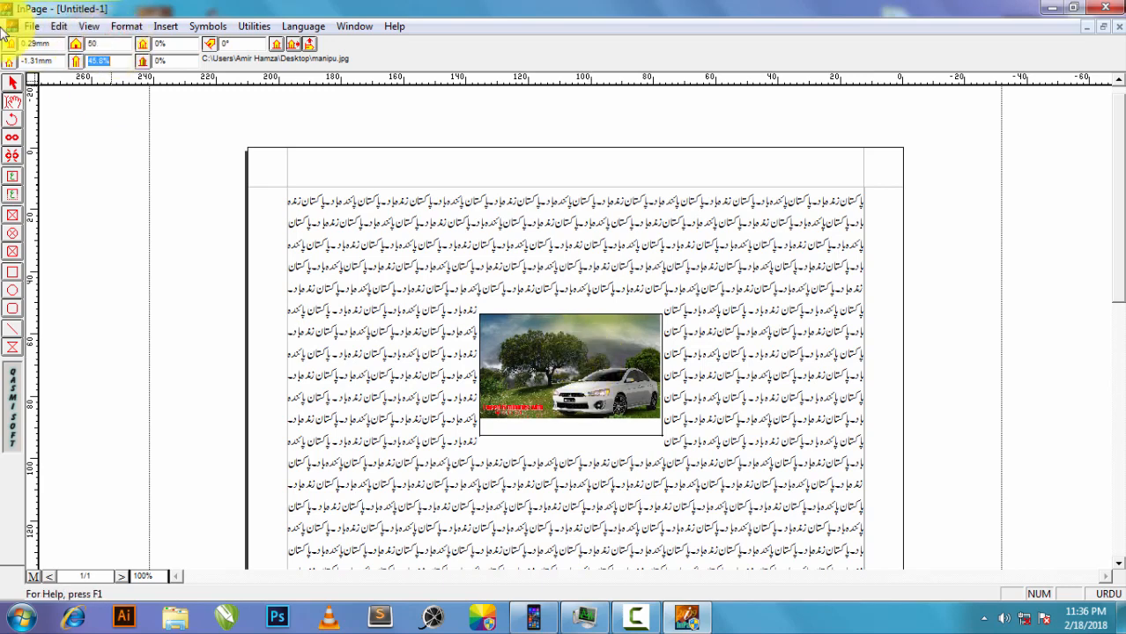
{"action": "key", "text": "Return"}
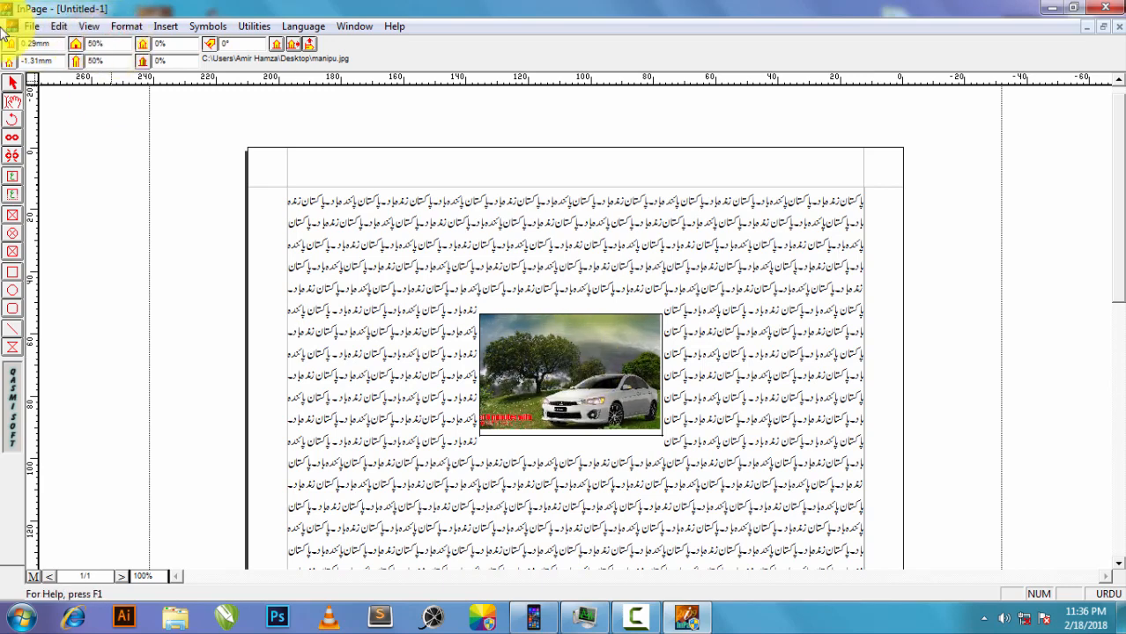
{"action": "left_click", "coordinate": [117, 43]}
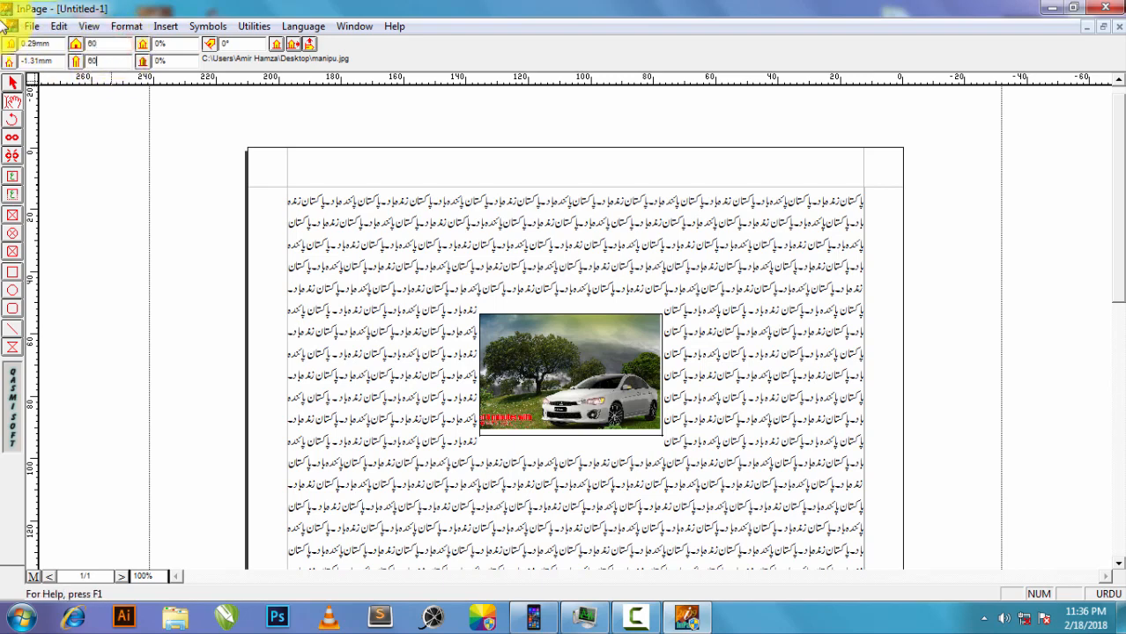
{"action": "key", "text": "Return"}
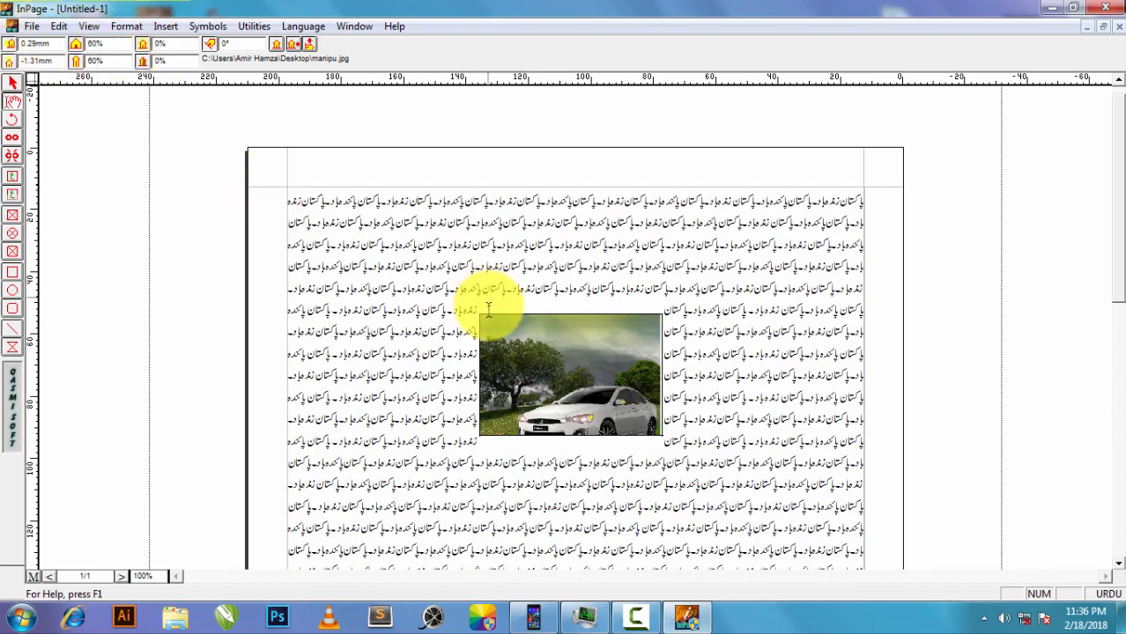
{"action": "left_click_drag", "start_coordinate": [561, 374], "coordinate": [566, 359]}
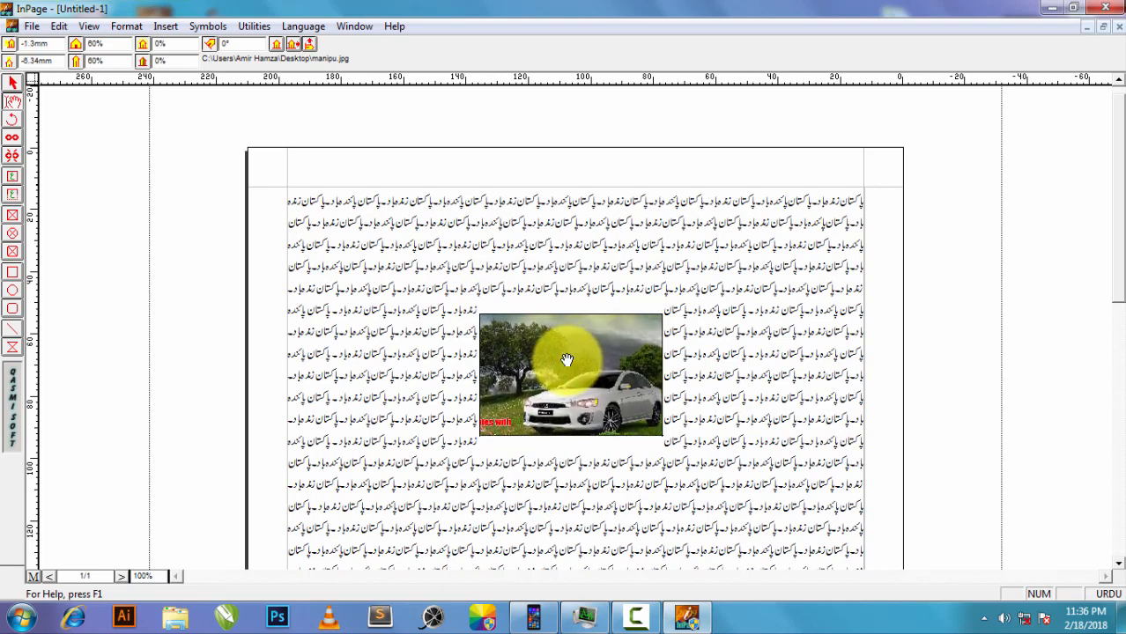
- Select the car picture's frame and review its colour choices, keeping the border black and the fill white
{"action": "left_click", "coordinate": [13, 82]}
{"action": "left_click", "coordinate": [717, 316]}
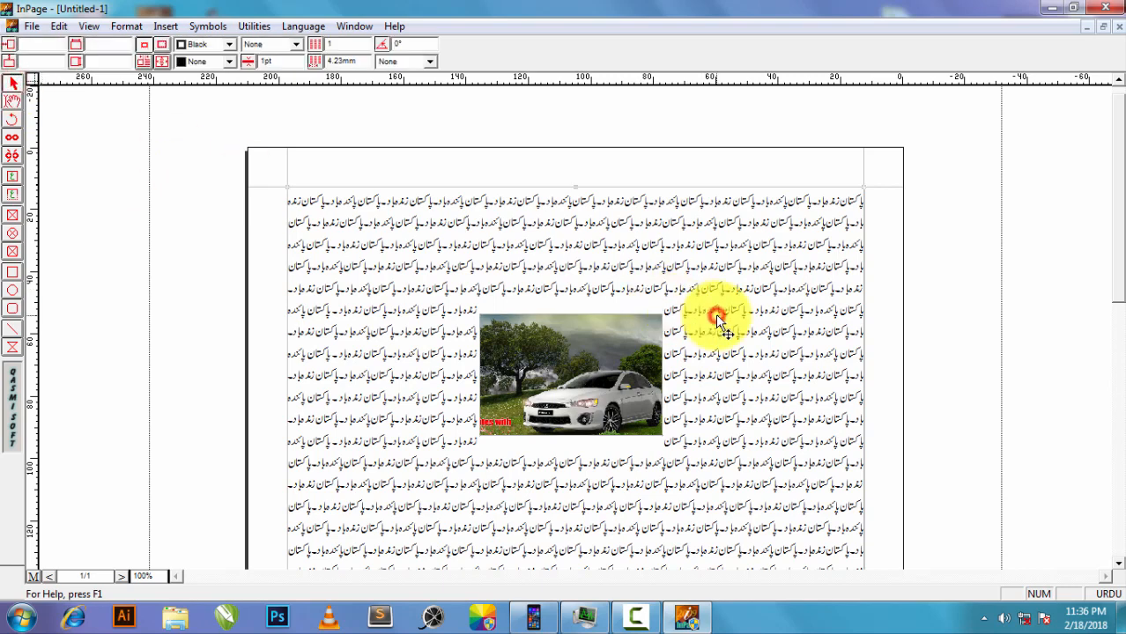
{"action": "left_click", "coordinate": [566, 368]}
{"action": "left_click", "coordinate": [228, 44]}
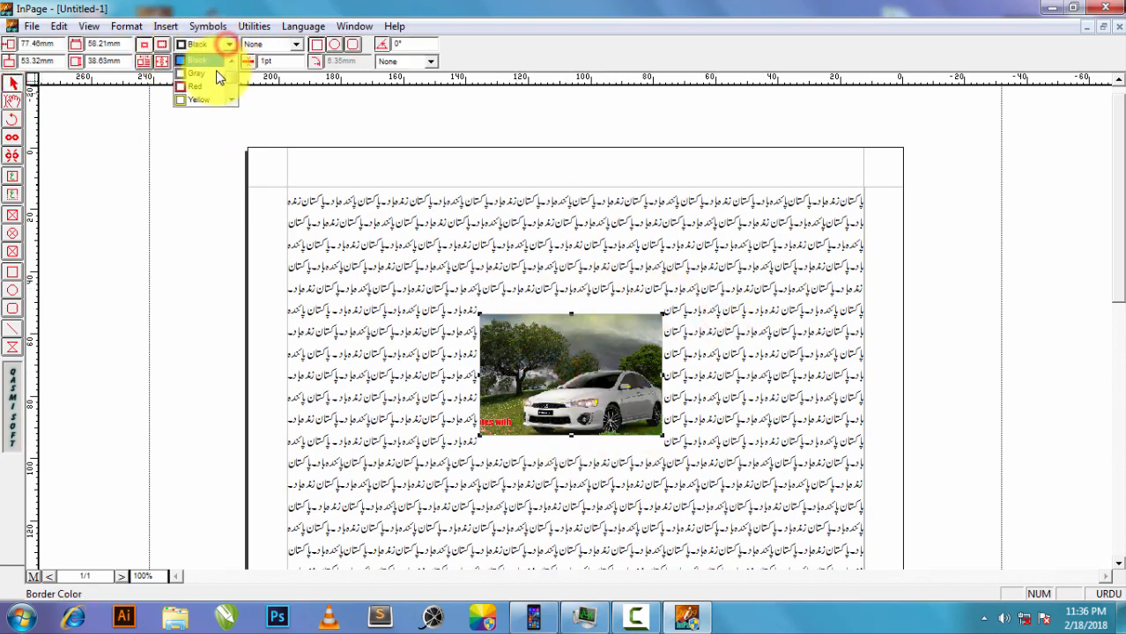
{"action": "left_click", "coordinate": [231, 44]}
{"action": "left_click", "coordinate": [231, 61]}
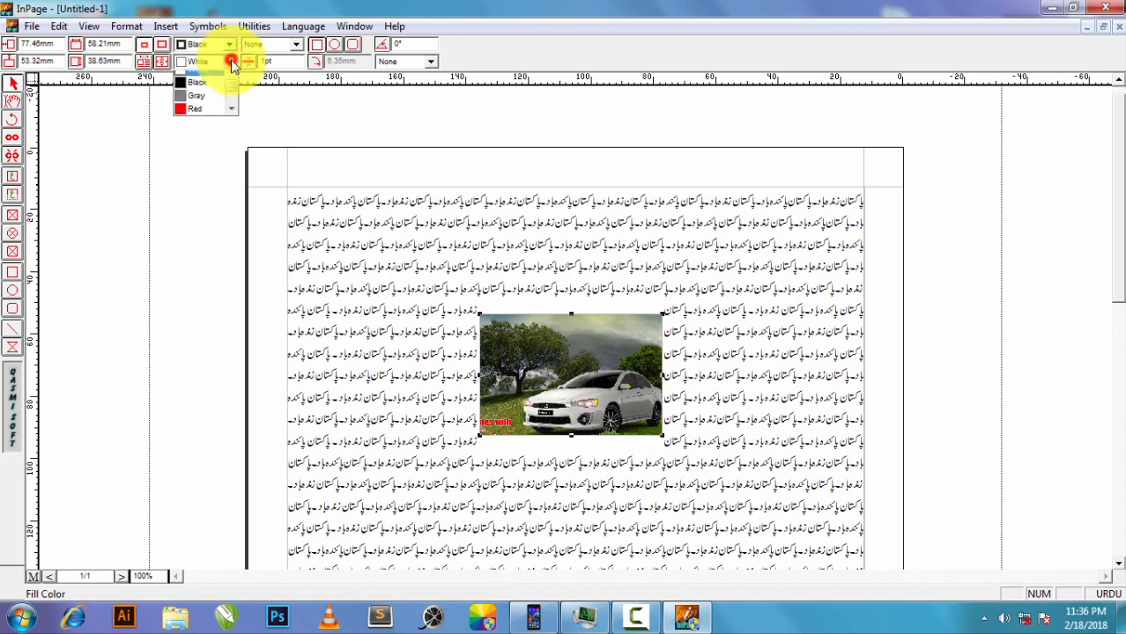
{"action": "left_click", "coordinate": [231, 60]}
{"action": "left_click", "coordinate": [232, 45]}
{"action": "left_click", "coordinate": [219, 60]}
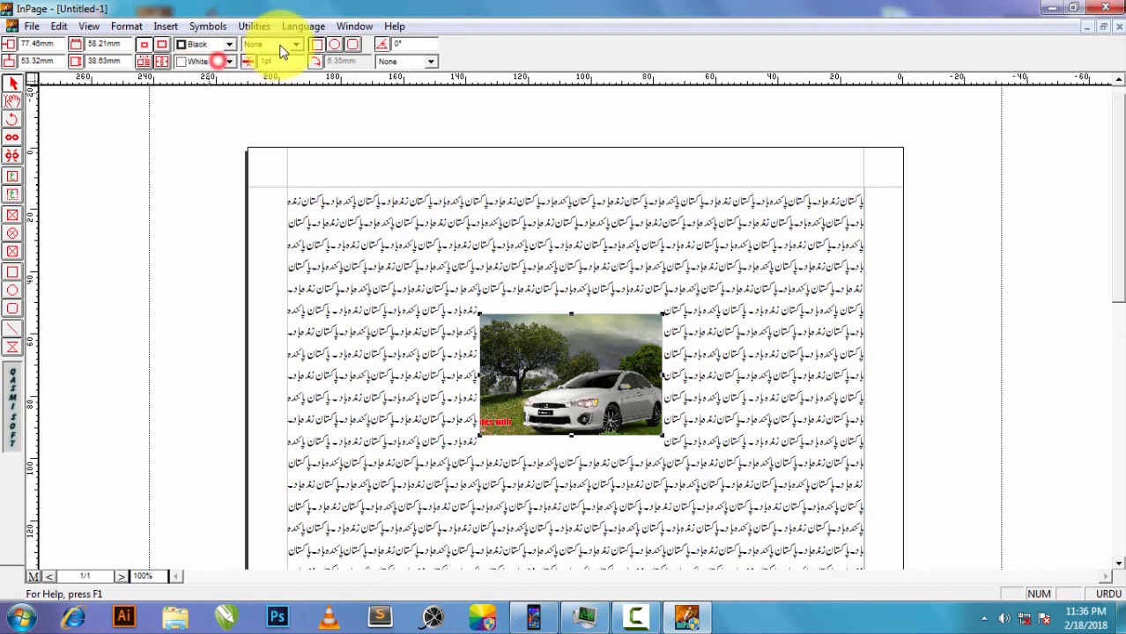
- Give the picture frame a crosshatched border pattern with a 5 pt width, and deselect the frame
{"action": "left_click", "coordinate": [298, 44]}
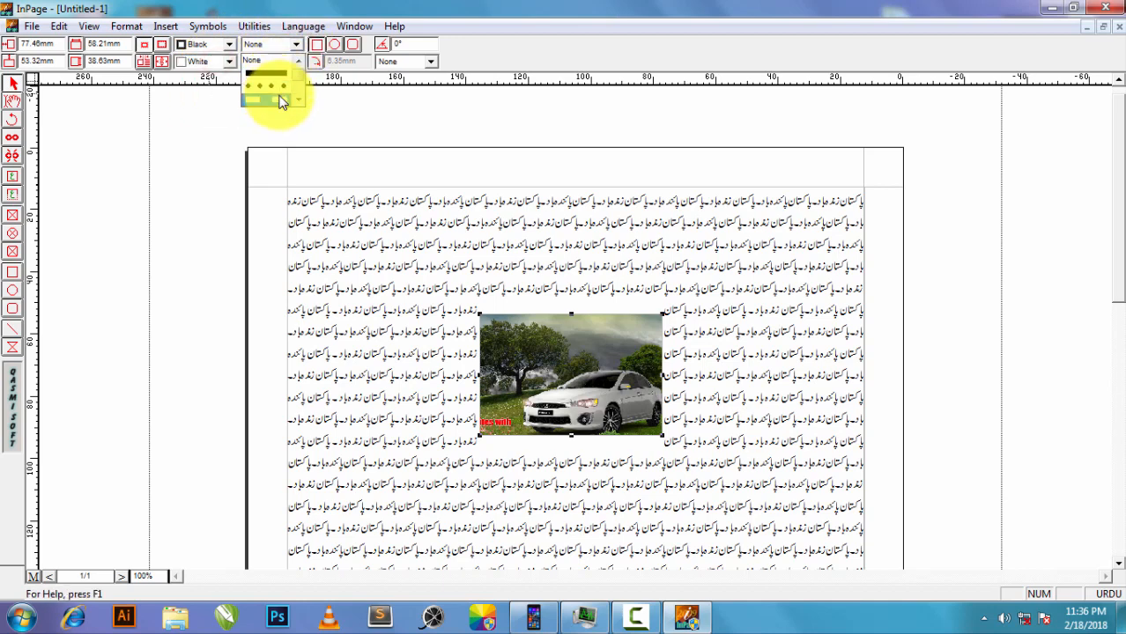
{"action": "left_click", "coordinate": [300, 75]}
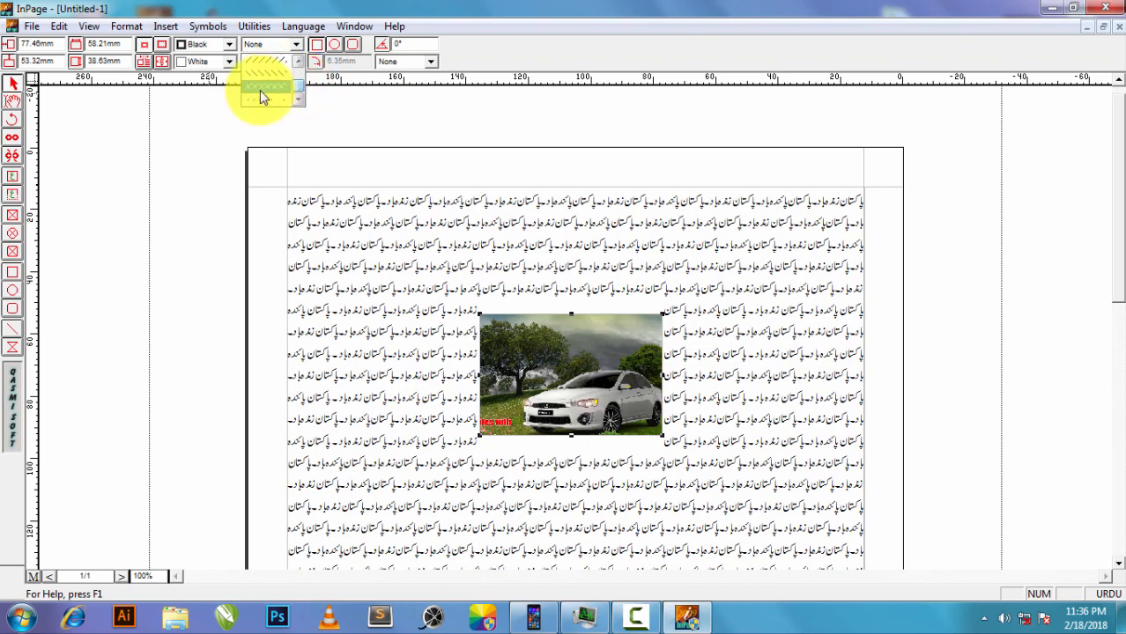
{"action": "left_click", "coordinate": [264, 88]}
{"action": "left_click_drag", "start_coordinate": [293, 60], "coordinate": [201, 50]}
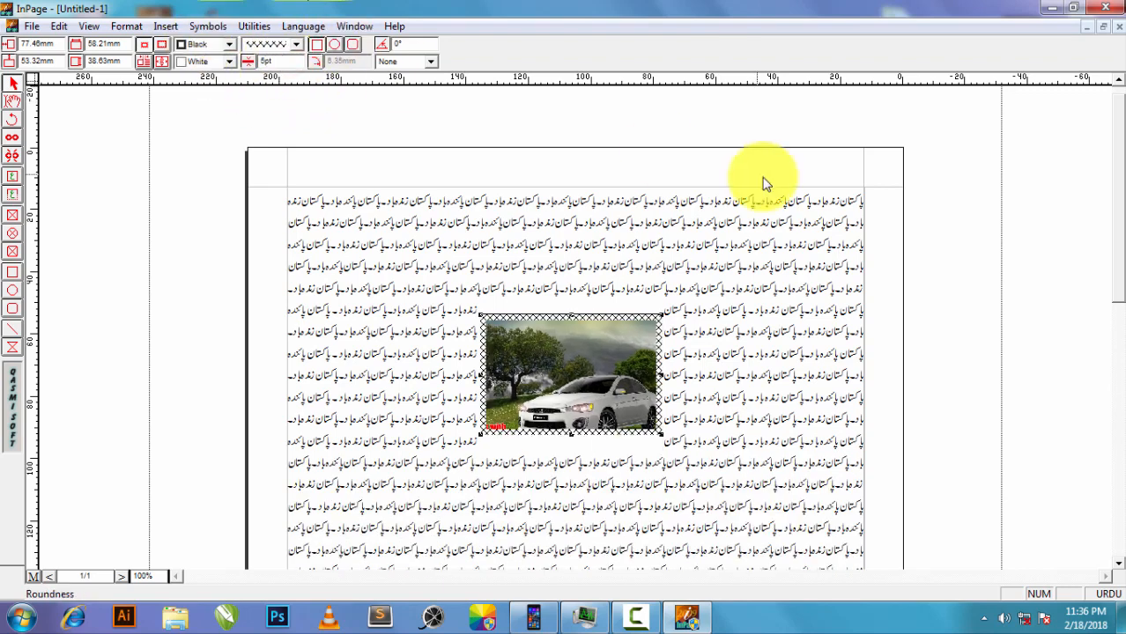
{"action": "left_click", "coordinate": [752, 245]}
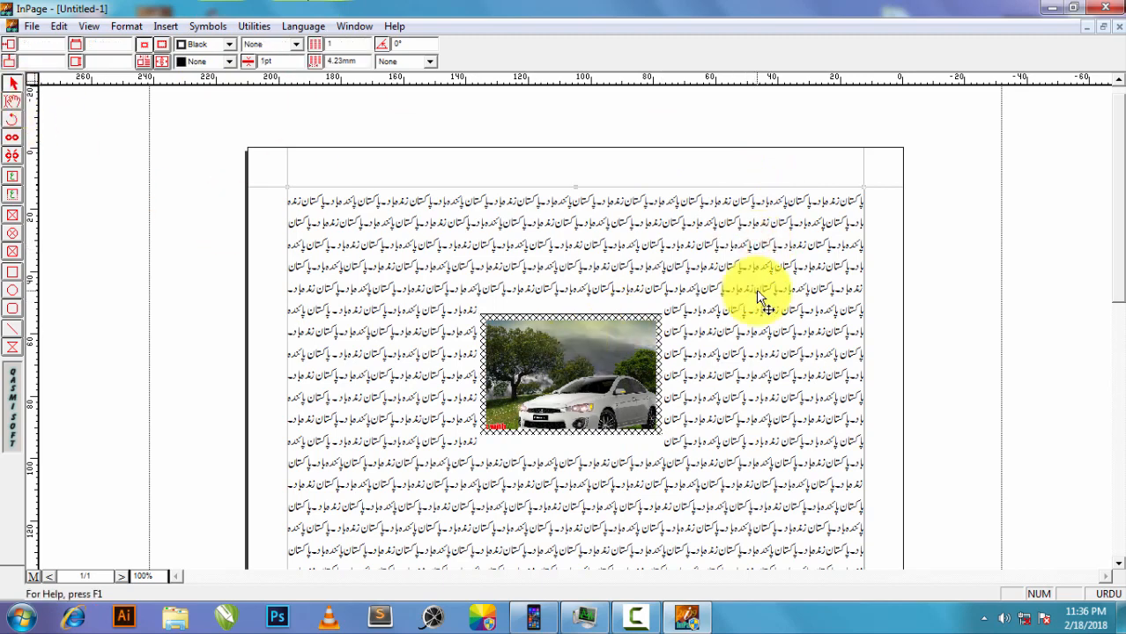
- Reposition the car picture inside its bordered frame to offsets of about 0.02 mm horizontally and -8.45 mm vertically
{"action": "left_click", "coordinate": [12, 101]}
{"action": "left_click", "coordinate": [599, 375]}
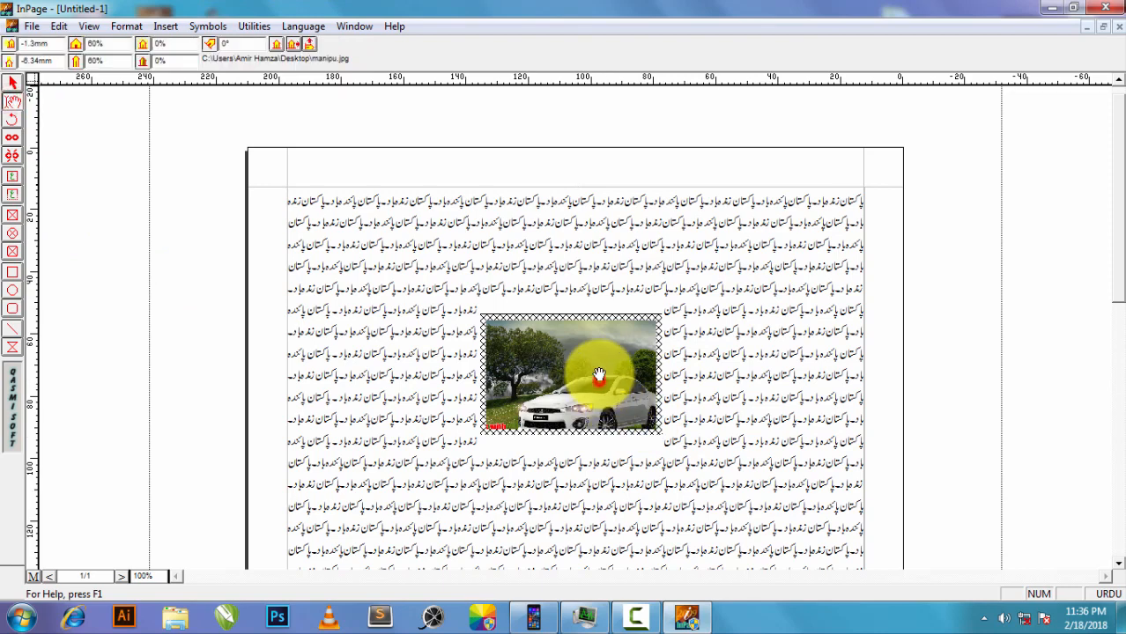
{"action": "left_click_drag", "start_coordinate": [599, 376], "coordinate": [599, 374]}
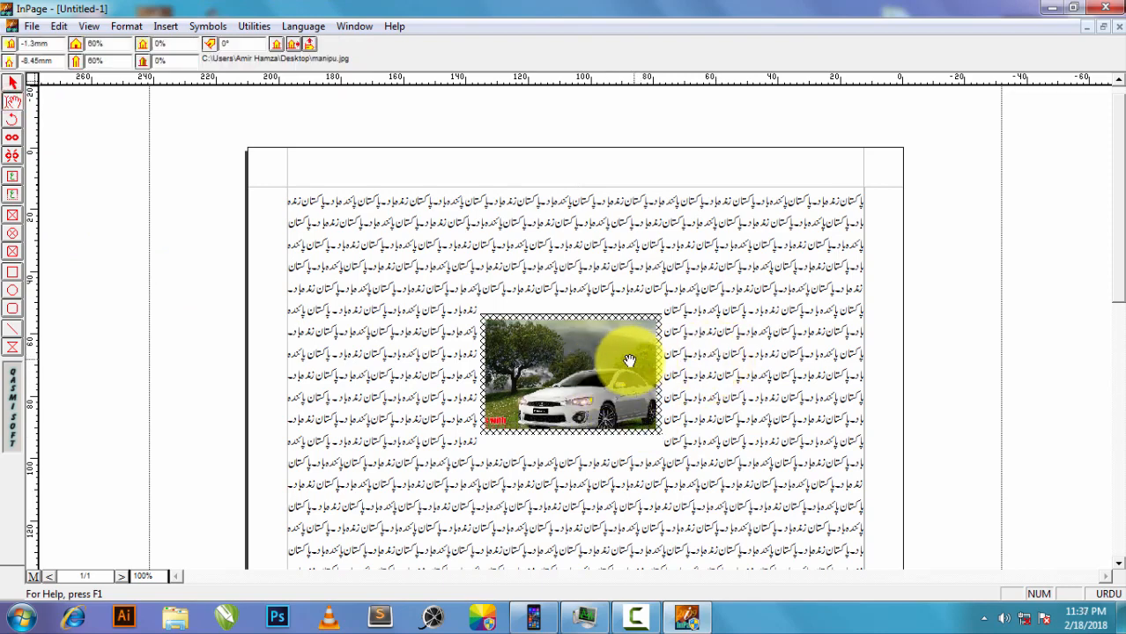
{"action": "left_click_drag", "start_coordinate": [604, 353], "coordinate": [610, 361]}
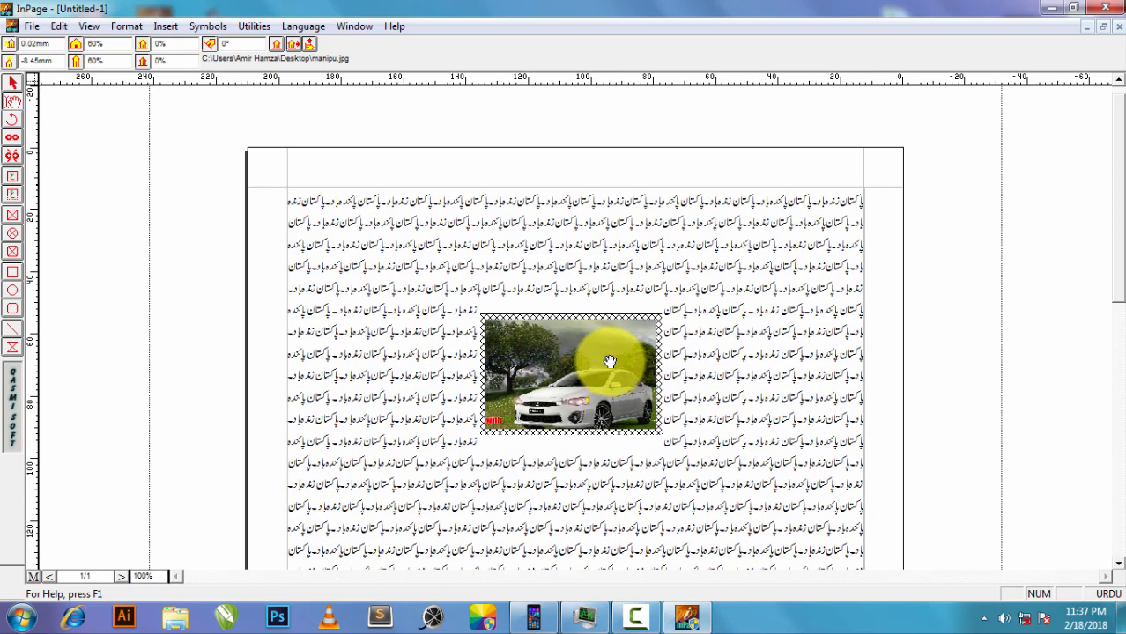